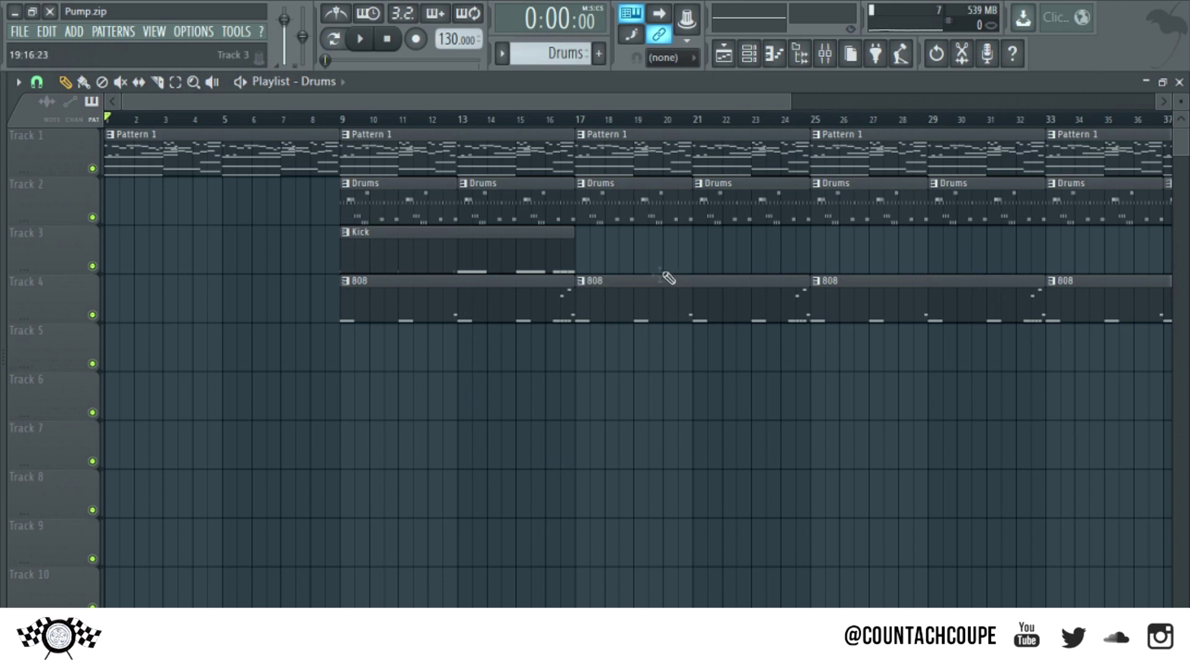
Select Kick as the current pattern from the Playlist's pattern selector
{"action": "left_click", "coordinate": [504, 259]}
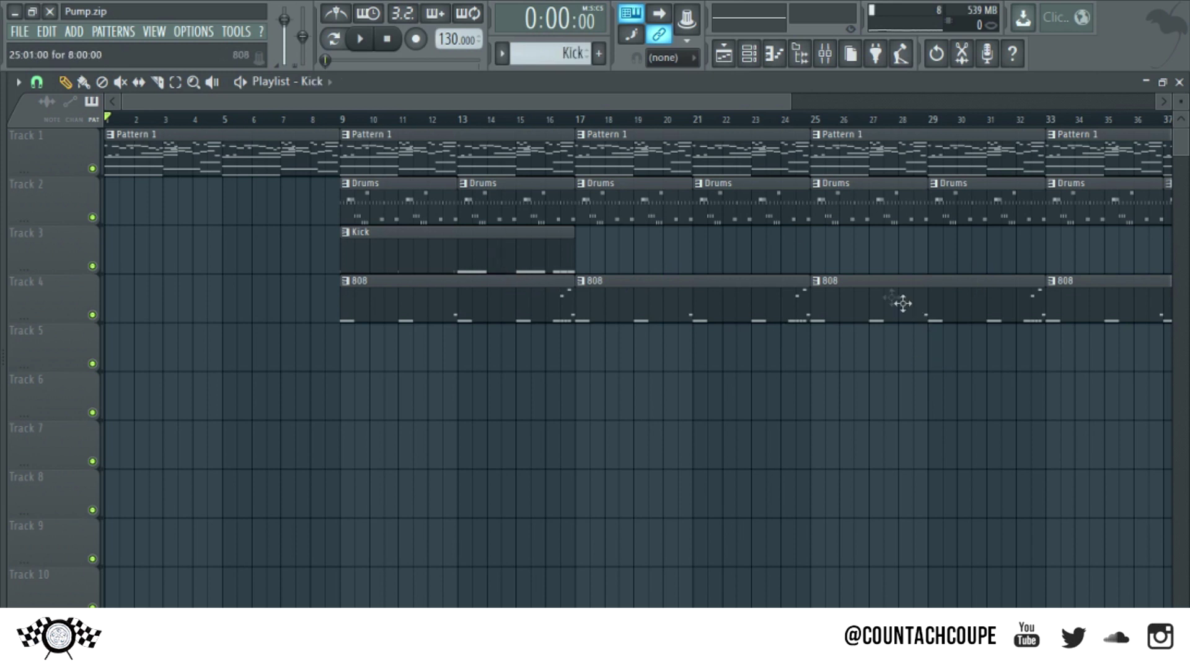
Place a second Kick clip on Track 3 at bar 25, then play and stop the arrangement
{"action": "left_click", "coordinate": [825, 260]}
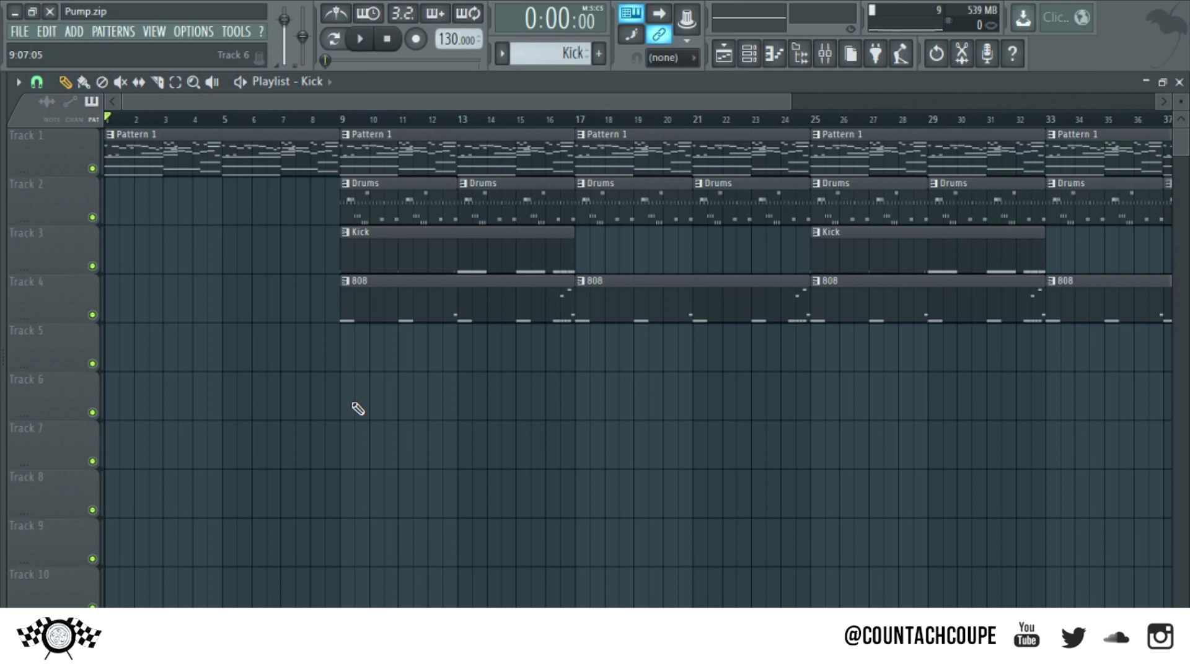
{"action": "left_click", "coordinate": [360, 39]}
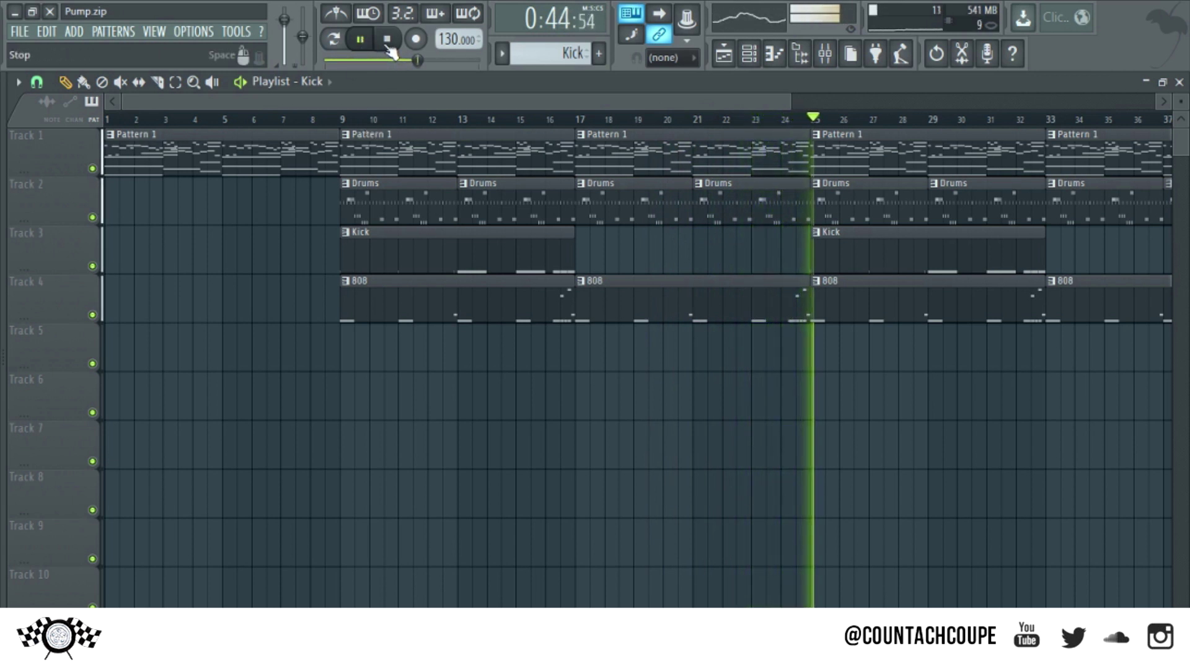
{"action": "left_click", "coordinate": [389, 46]}
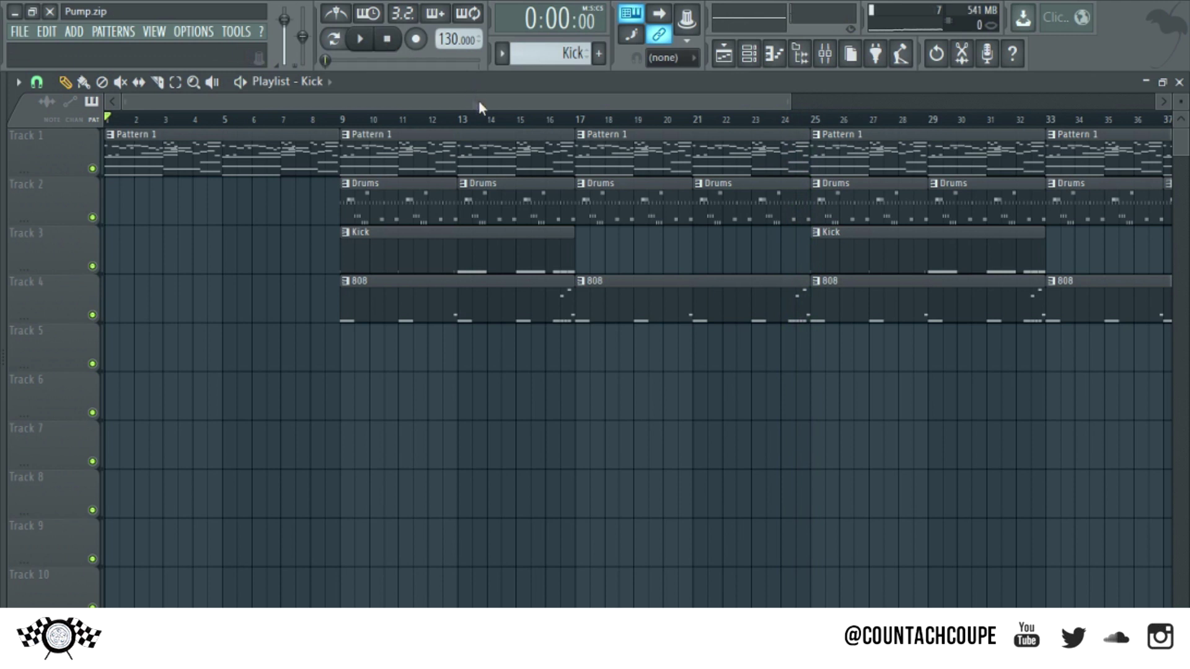
Adjust the playlist zoom, then close the Playlist with F5 to reveal the channel rack
{"action": "left_click_drag", "start_coordinate": [790, 101], "coordinate": [713, 99]}
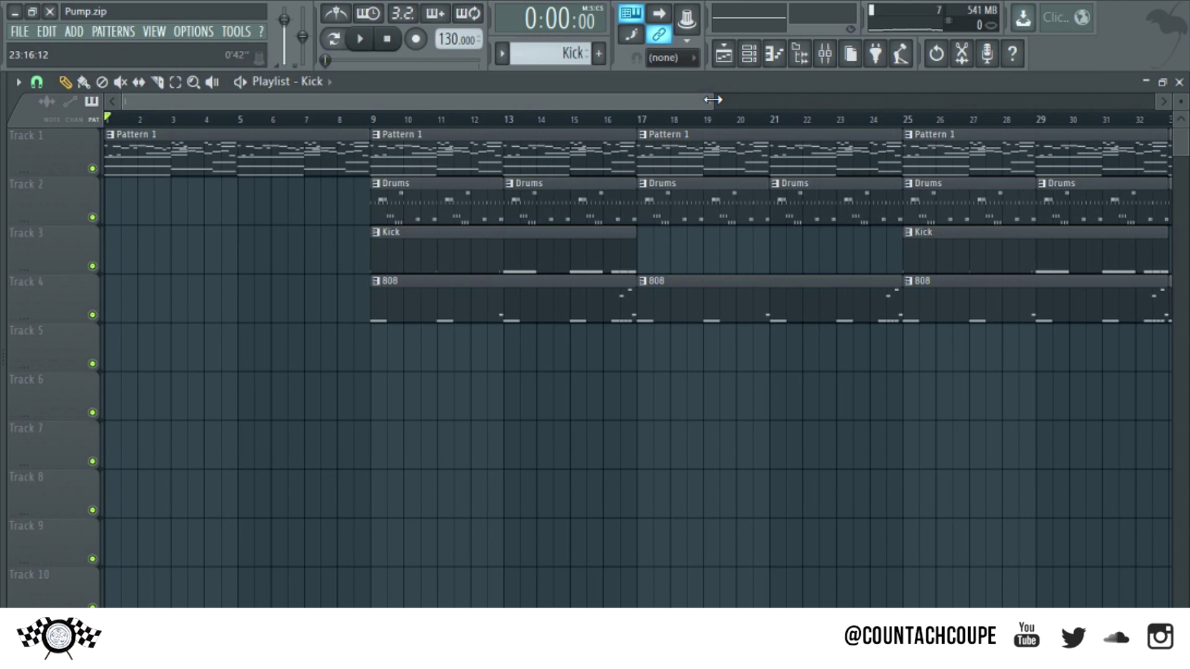
{"action": "left_click_drag", "start_coordinate": [713, 99], "coordinate": [692, 105]}
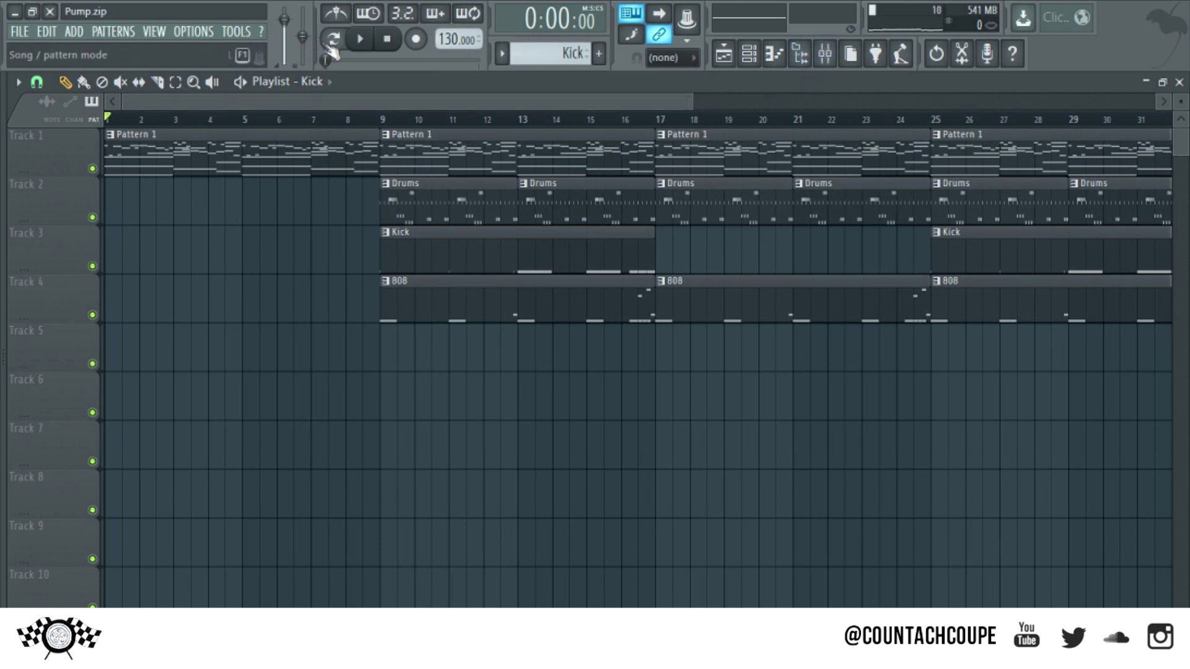
{"action": "key", "text": "F5"}
Switch to Pattern 1, select the ElectraX channel, and bring the mixer to the front
{"action": "left_click", "coordinate": [561, 54]}
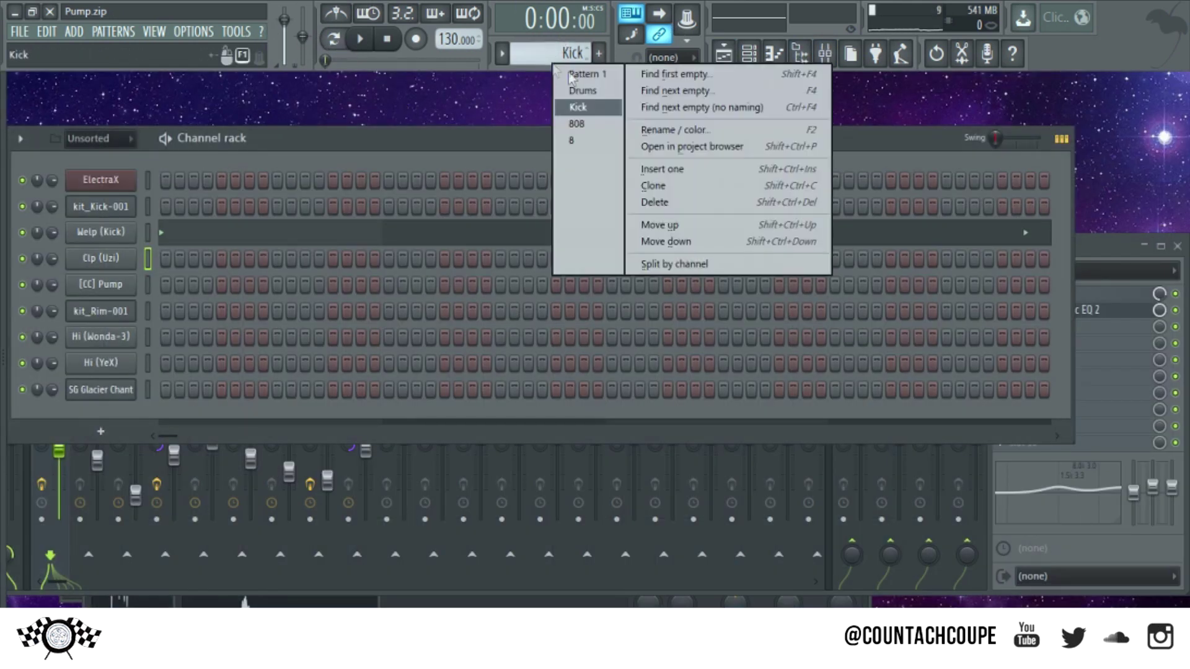
{"action": "left_click", "coordinate": [582, 74]}
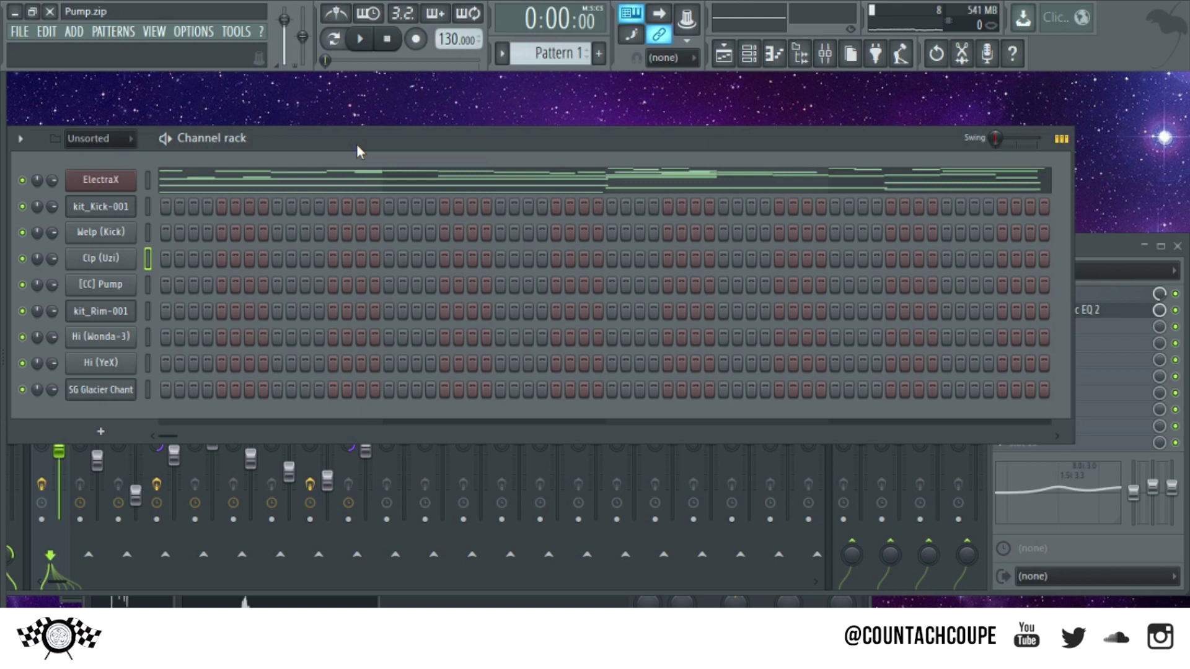
{"action": "left_click", "coordinate": [149, 181]}
{"action": "left_click", "coordinate": [1109, 242]}
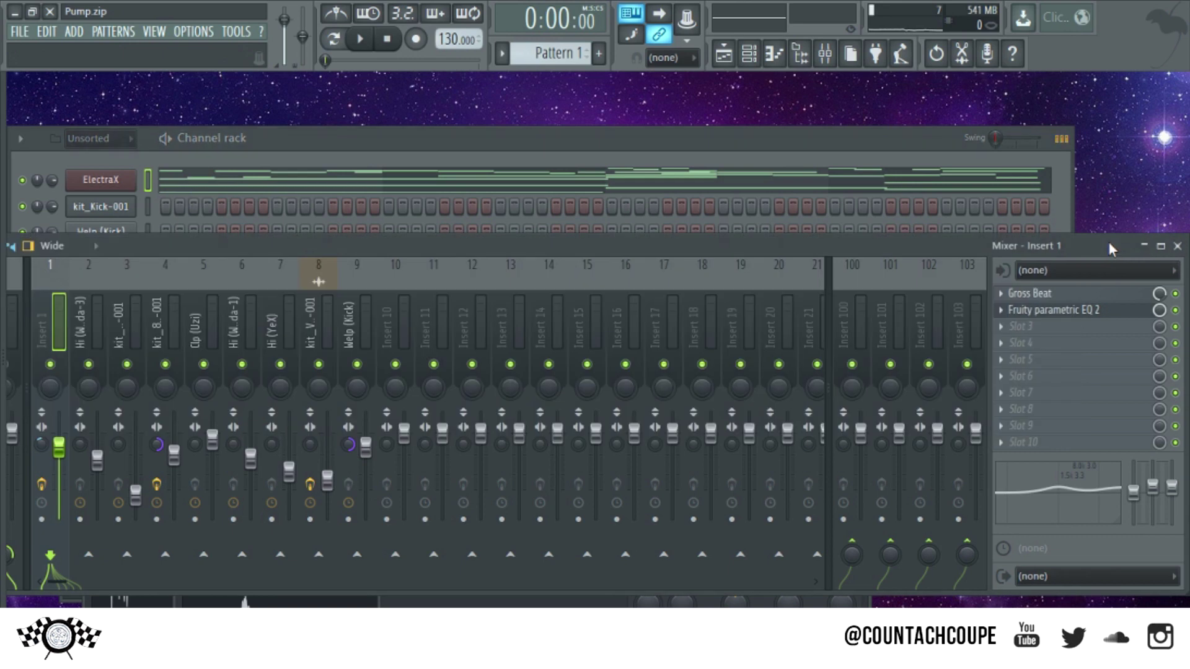
Disable Gross Beat on Insert 1 and play the melody without it
{"action": "left_click", "coordinate": [1175, 293]}
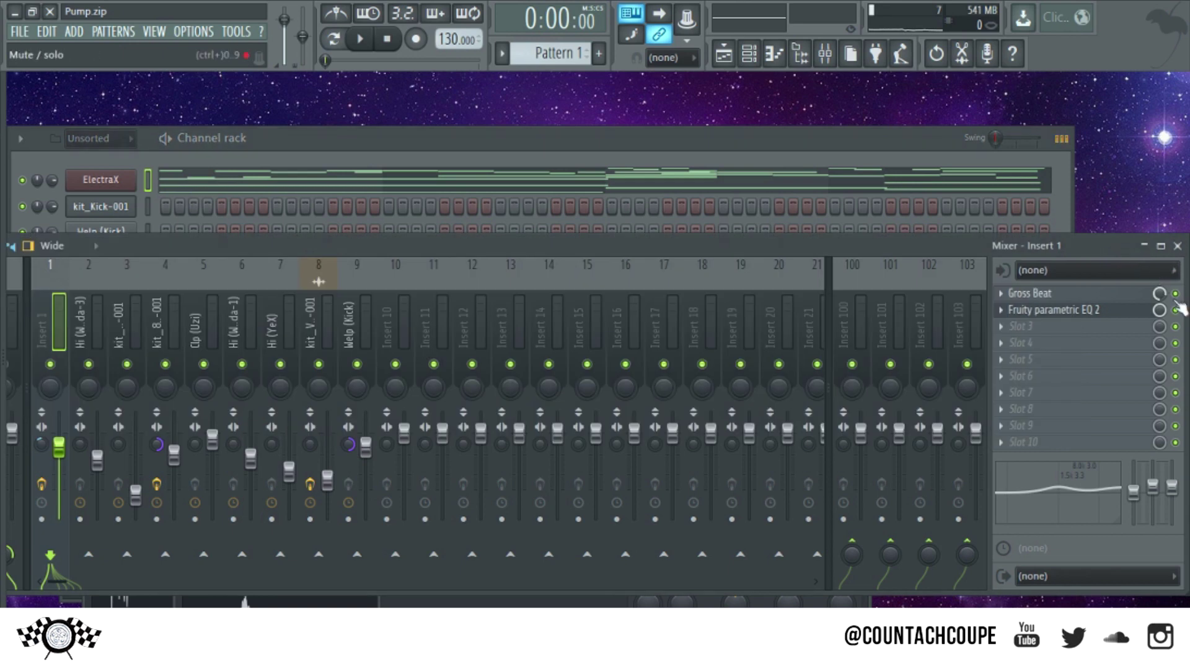
{"action": "left_click", "coordinate": [359, 38]}
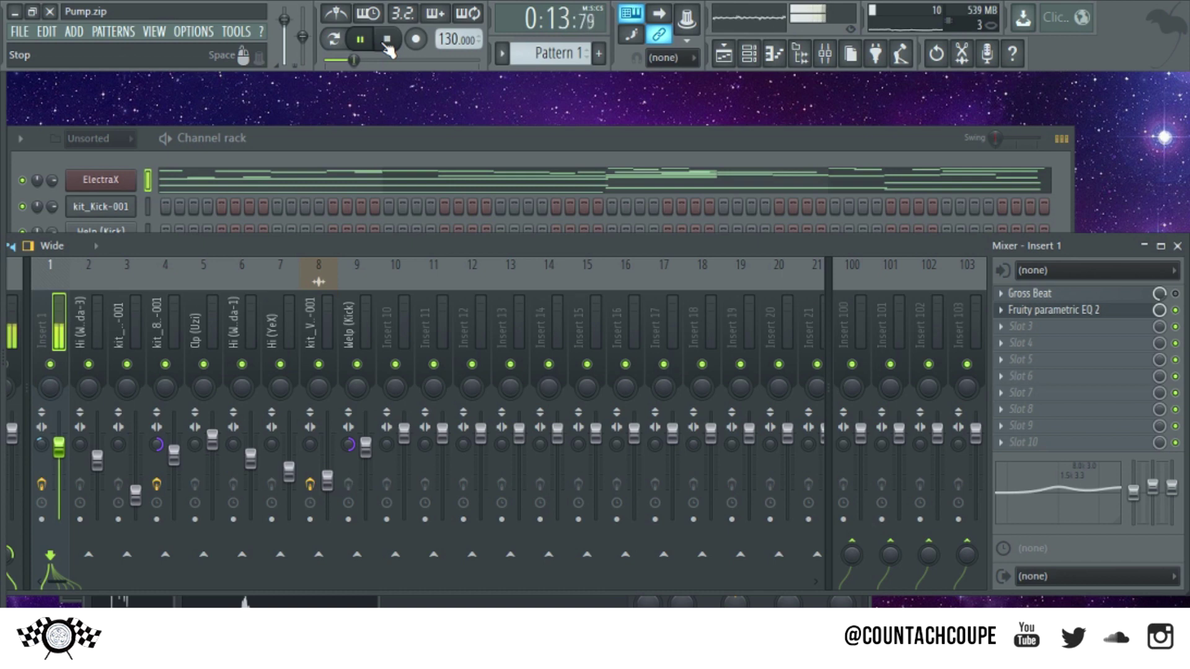
{"action": "left_click", "coordinate": [387, 41]}
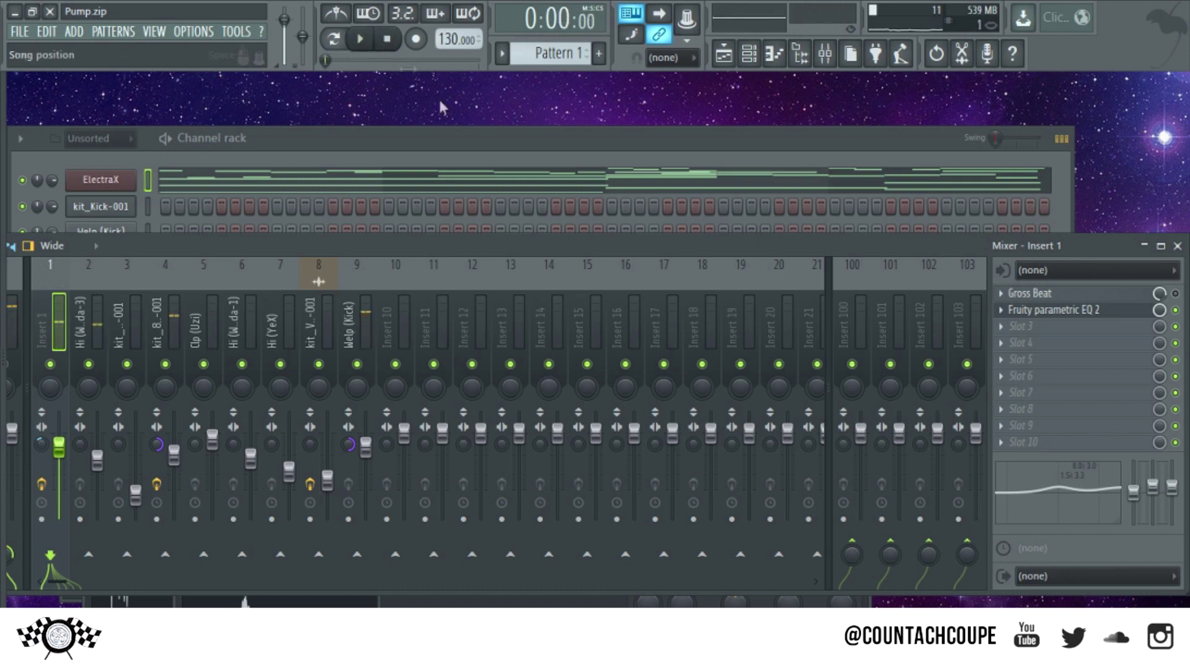
{"action": "left_click", "coordinate": [440, 141]}
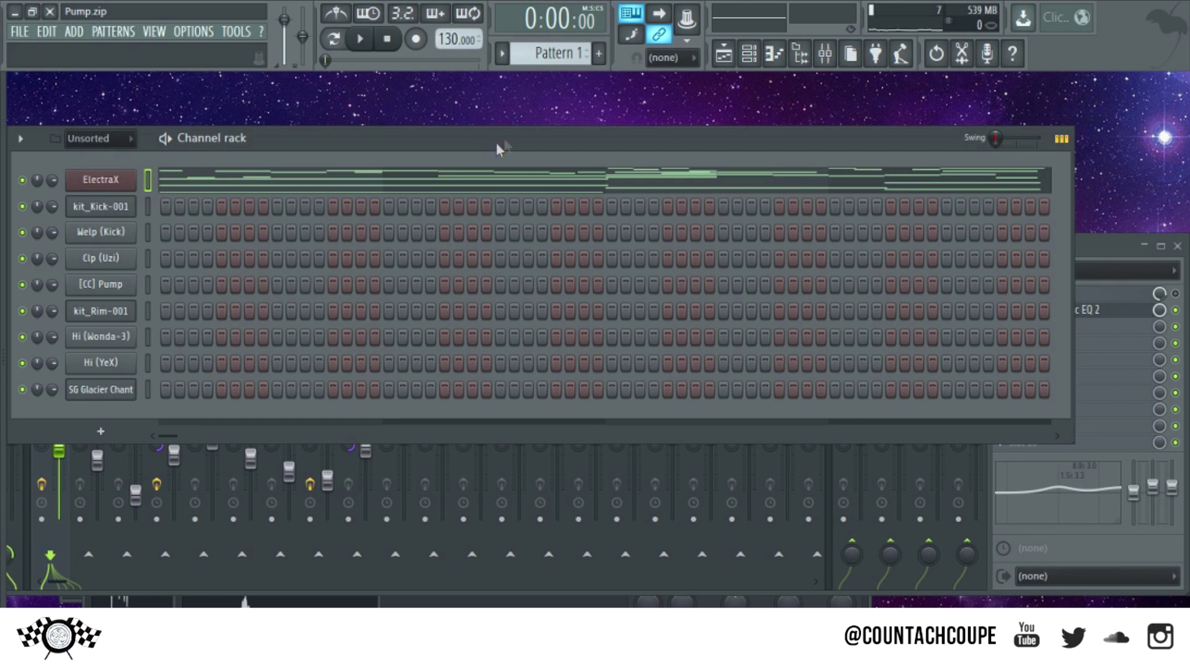
{"action": "left_click", "coordinate": [1094, 282]}
Check Gross Beat's 1/2 Speed preset on Insert 1, then play the melody through it
{"action": "left_click", "coordinate": [1086, 292]}
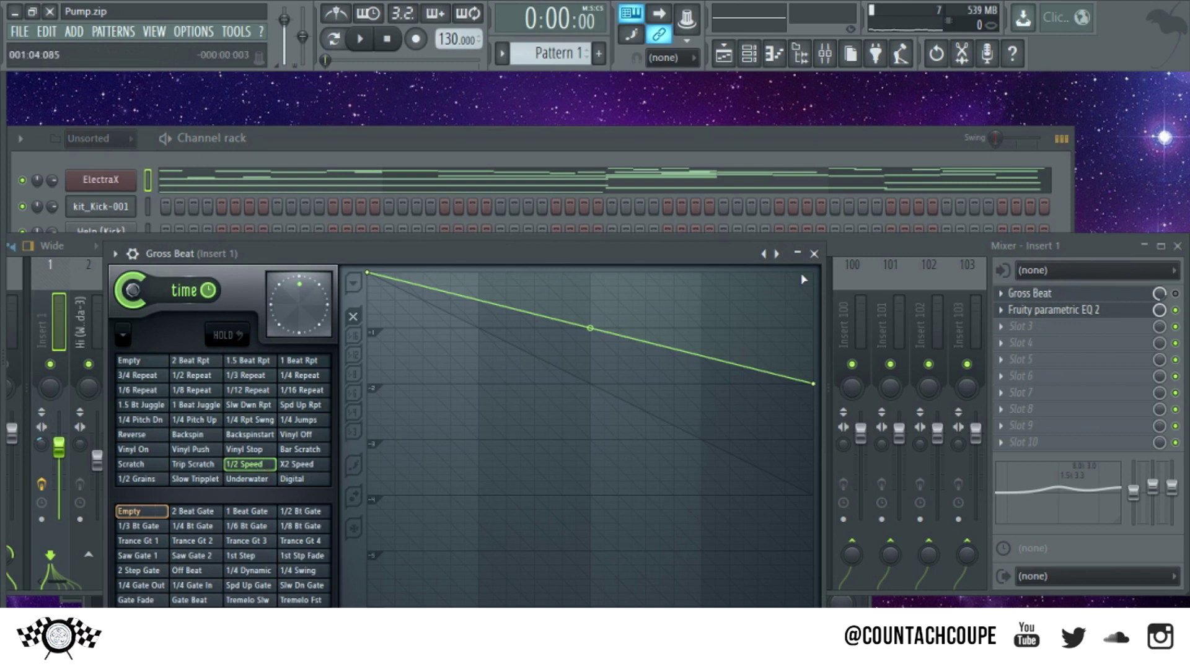
{"action": "left_click", "coordinate": [813, 254]}
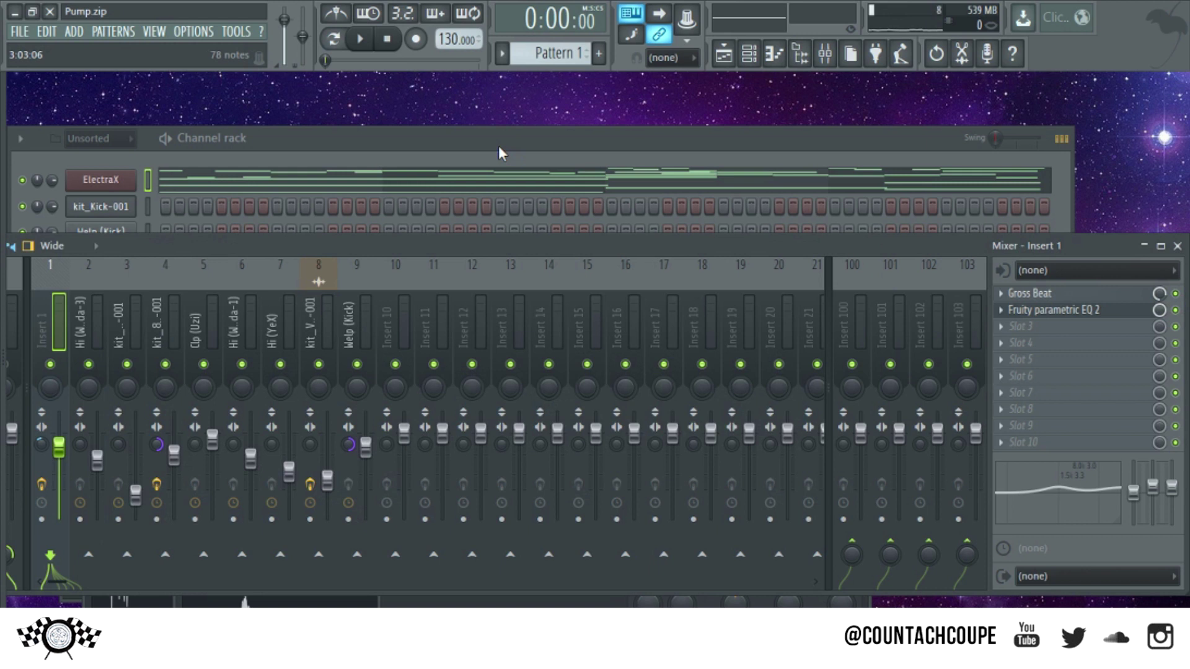
{"action": "left_click", "coordinate": [362, 41]}
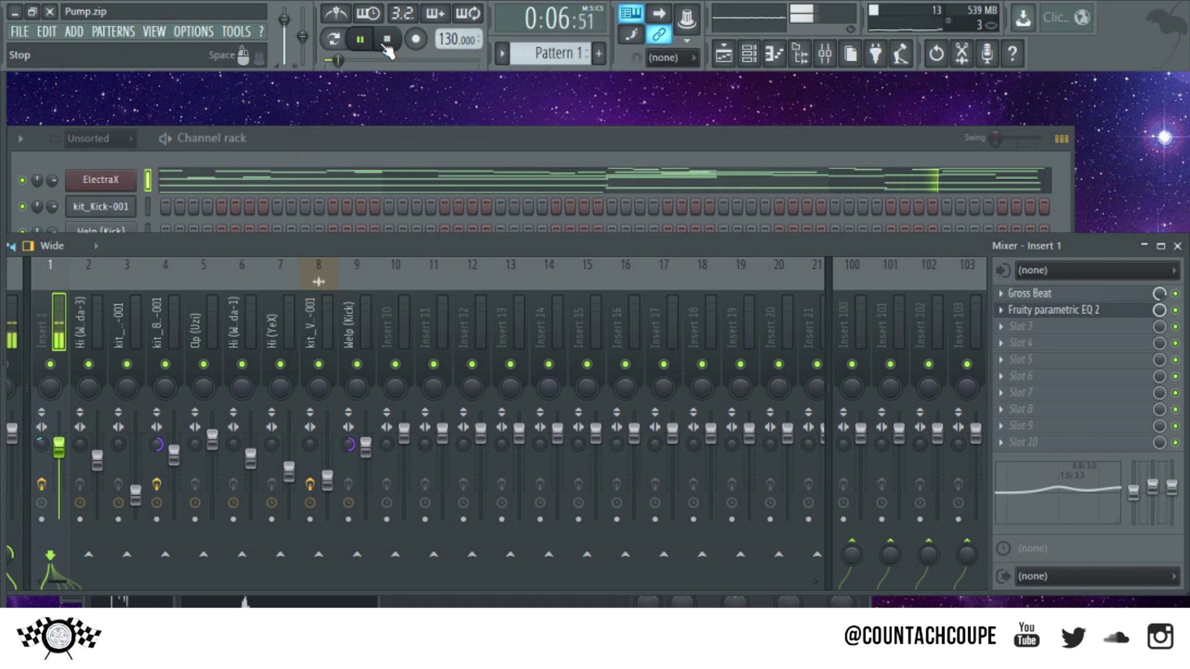
{"action": "left_click", "coordinate": [386, 44]}
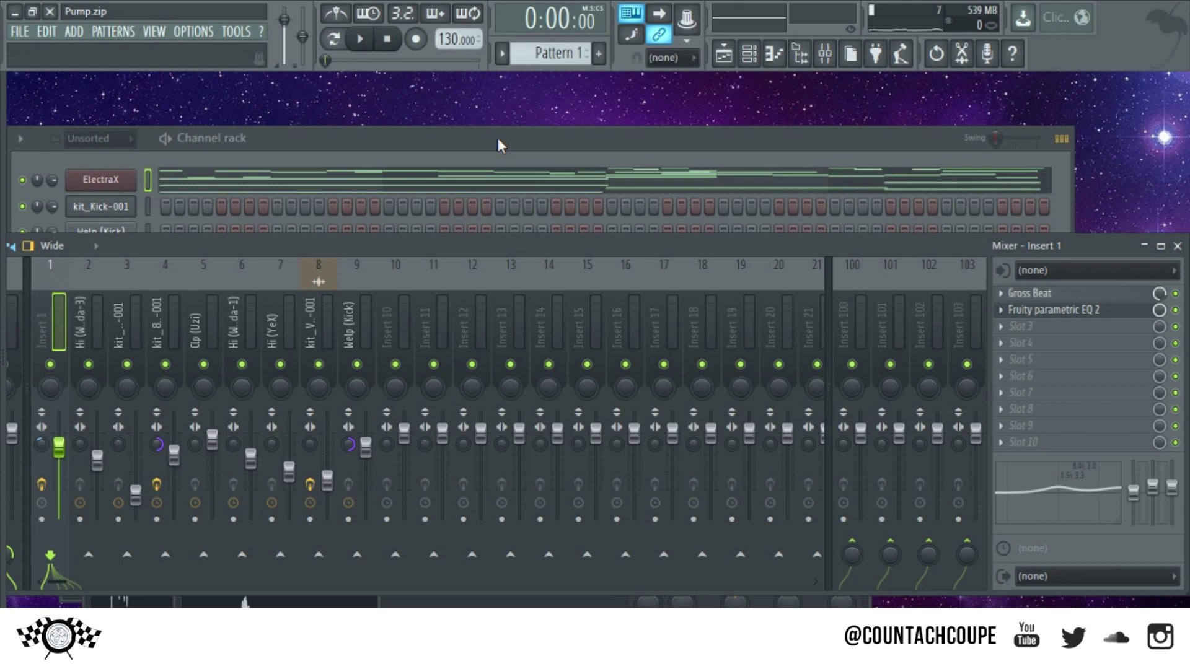
In song mode, solo Drums with Kick and 808 tracks enabled from bar 9, then close the Playlist
{"action": "left_click", "coordinate": [333, 38]}
{"action": "left_click", "coordinate": [724, 54]}
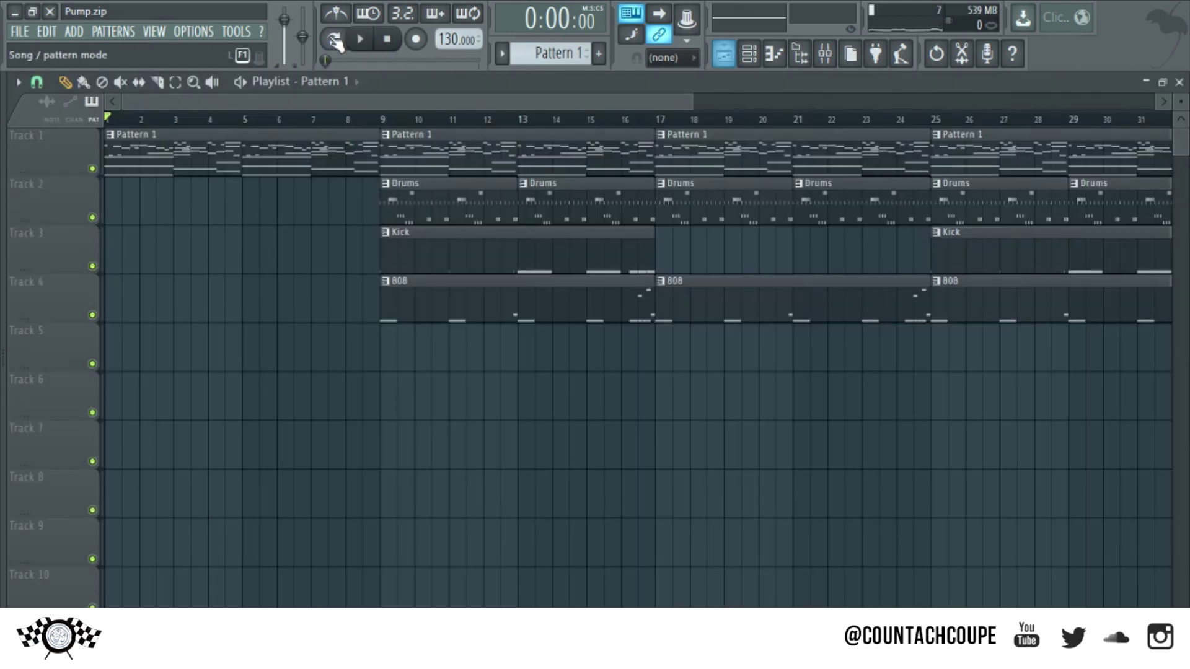
{"action": "left_click", "coordinate": [93, 217], "text": "ctrl"}
{"action": "left_click", "coordinate": [93, 266]}
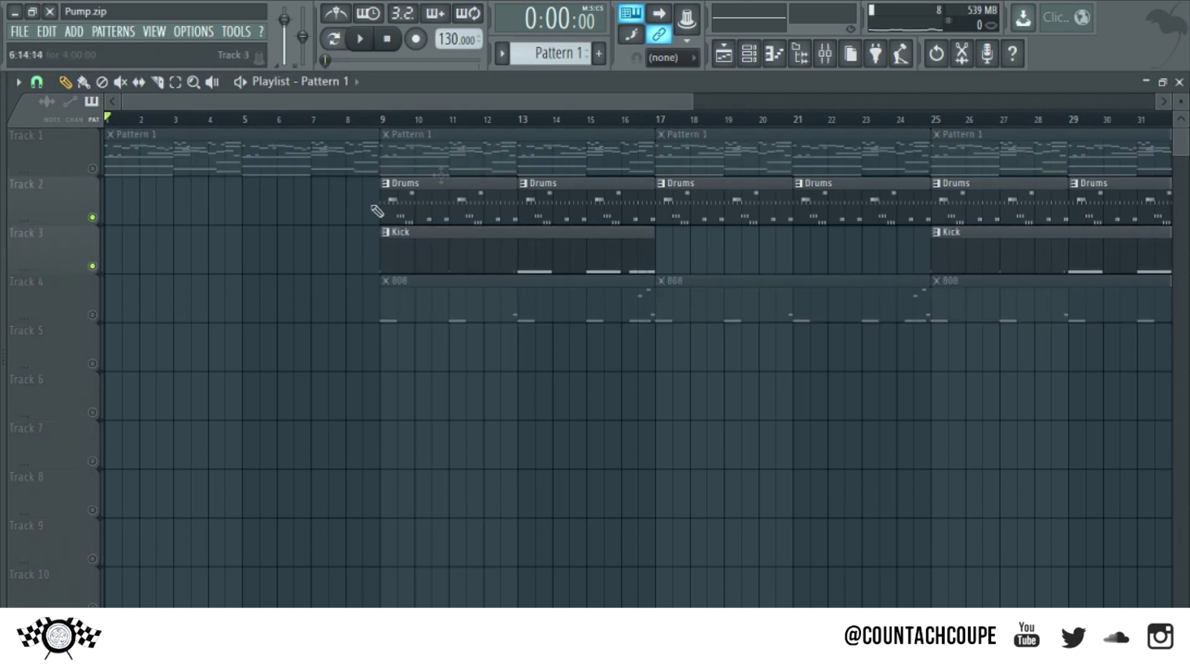
{"action": "left_click", "coordinate": [387, 118]}
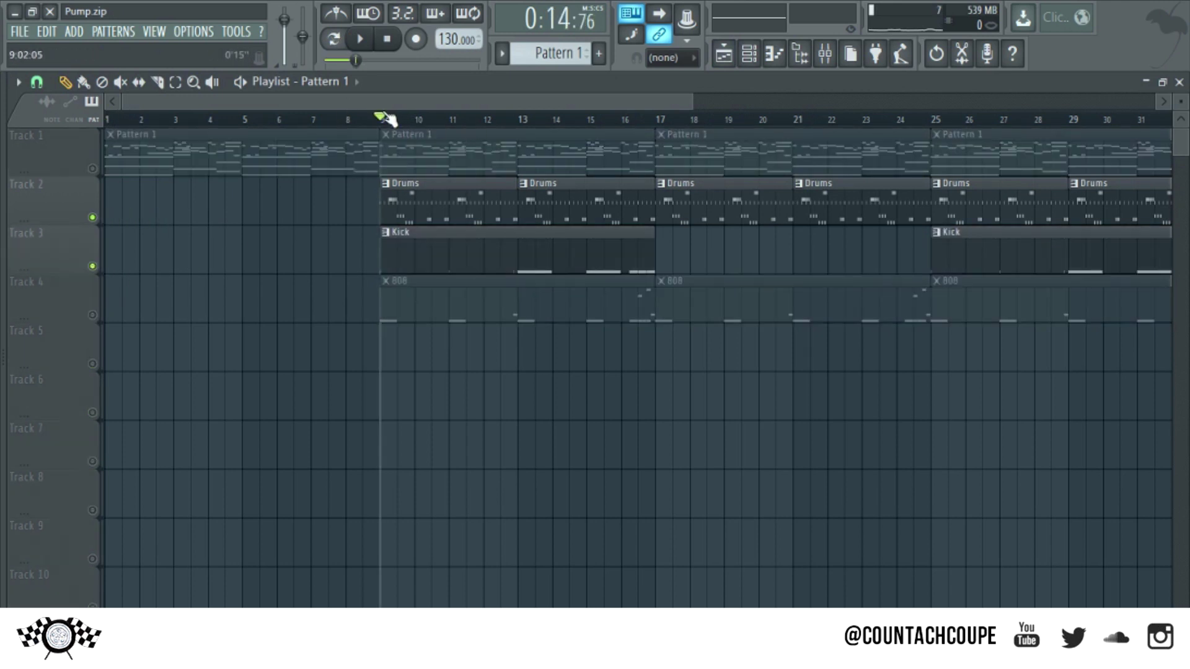
{"action": "left_click", "coordinate": [93, 315]}
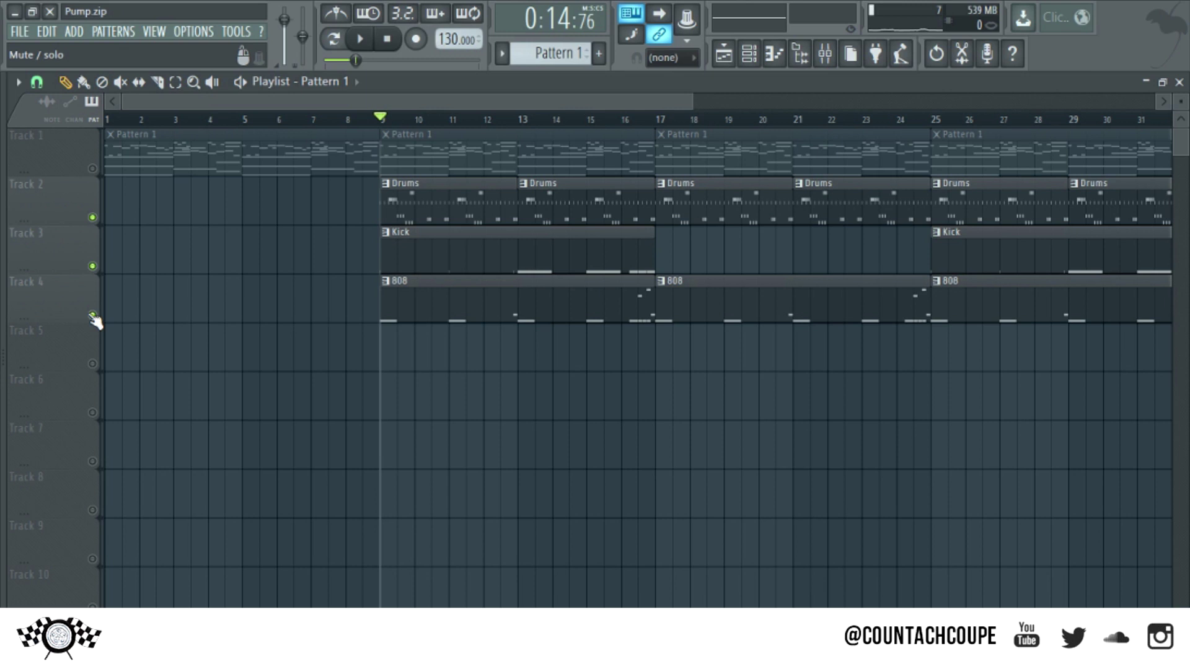
{"action": "key", "text": "F5"}
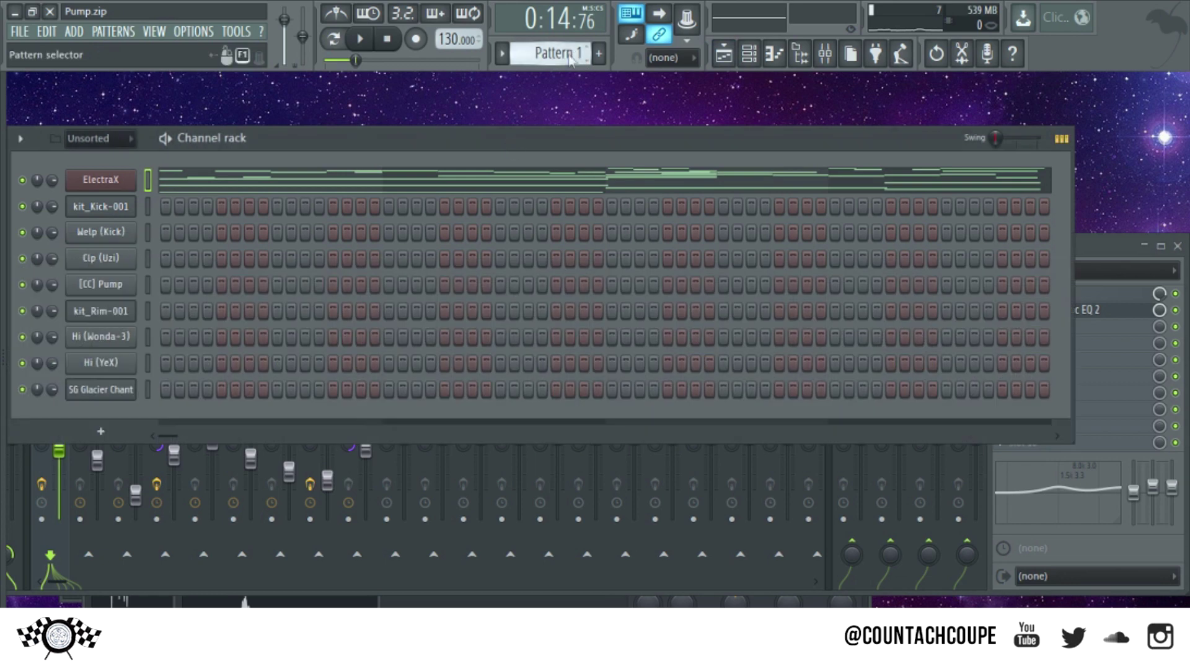
Switch to the Drums pattern and bring up the mixer with F9
{"action": "left_click", "coordinate": [569, 55]}
{"action": "left_click", "coordinate": [592, 75]}
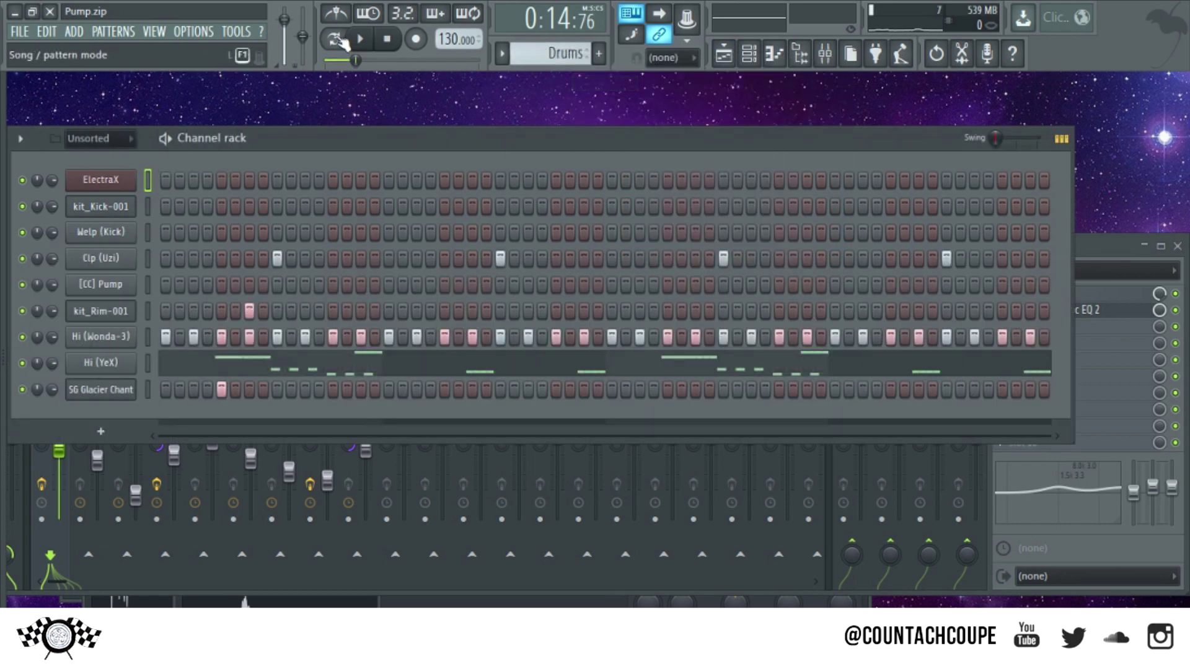
{"action": "key", "text": "F9"}
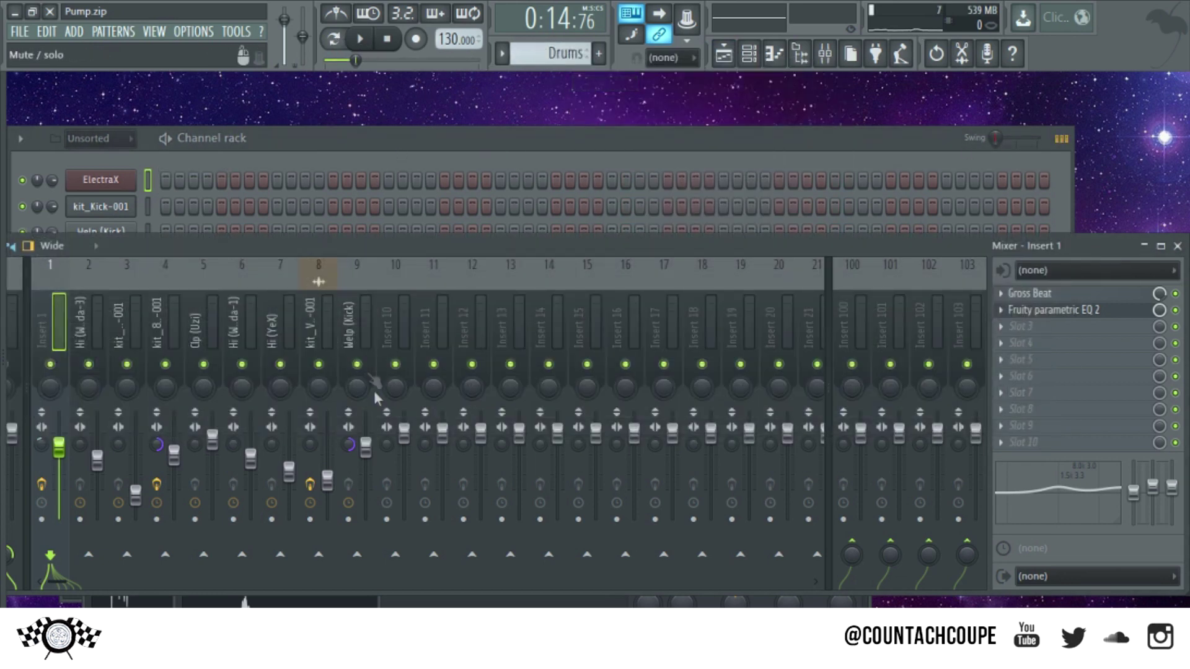
Solo hi-hat mixer inserts 7, 6 and 2, then play and stop to hear them
{"action": "right_click", "coordinate": [280, 365]}
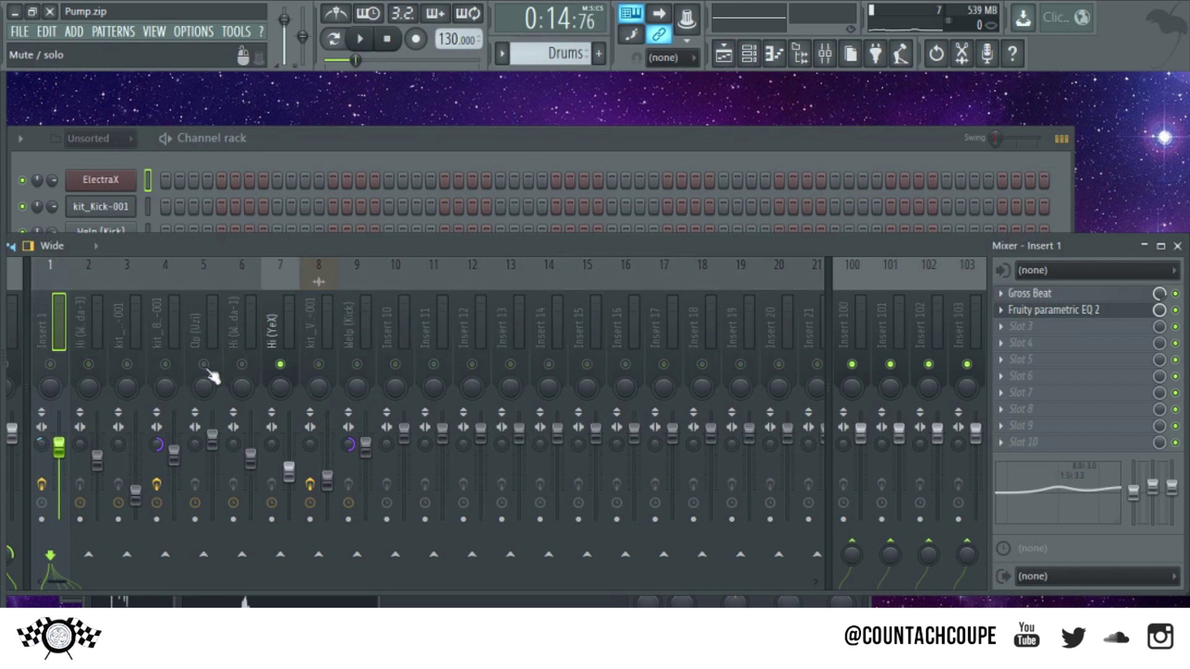
{"action": "left_click", "coordinate": [242, 365]}
{"action": "left_click", "coordinate": [89, 364]}
{"action": "left_click", "coordinate": [360, 38]}
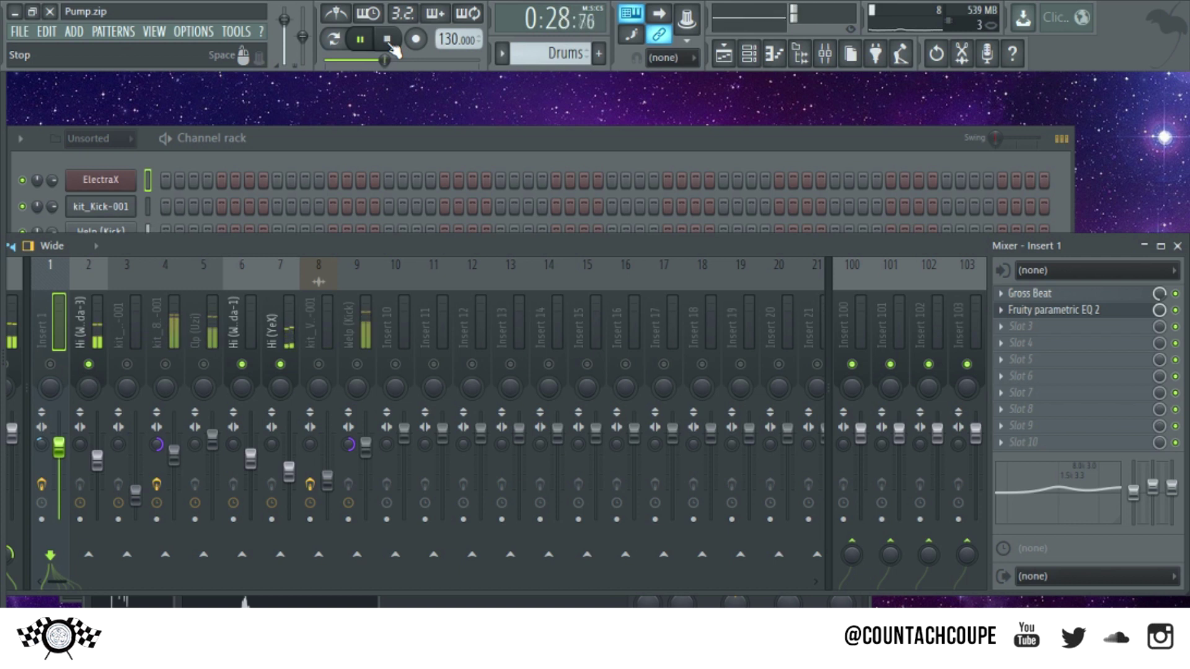
{"action": "left_click", "coordinate": [389, 40]}
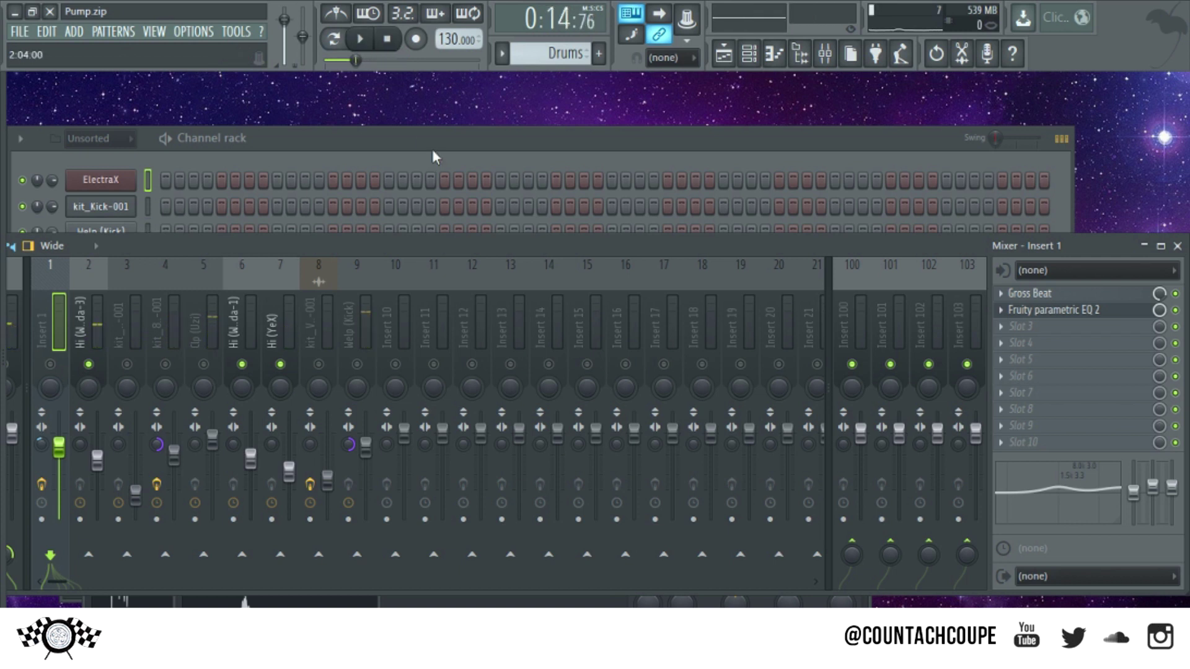
Switch the channel rack to the 808 pattern
{"action": "left_click", "coordinate": [328, 362]}
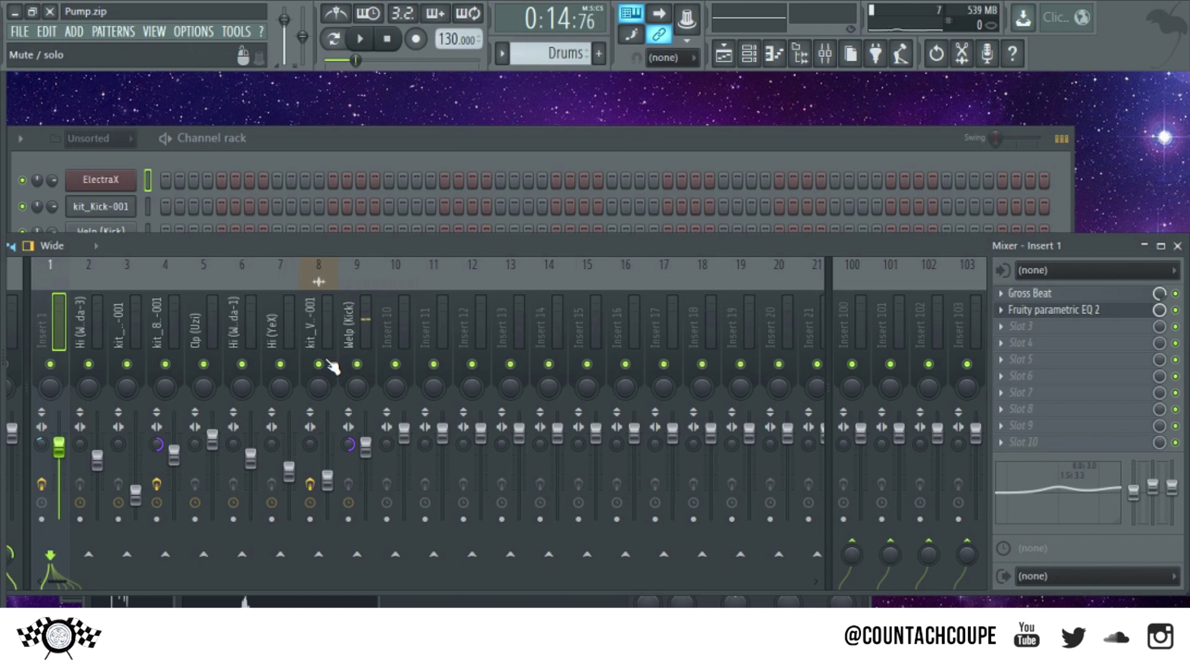
{"action": "left_click", "coordinate": [560, 144]}
{"action": "left_click", "coordinate": [568, 57]}
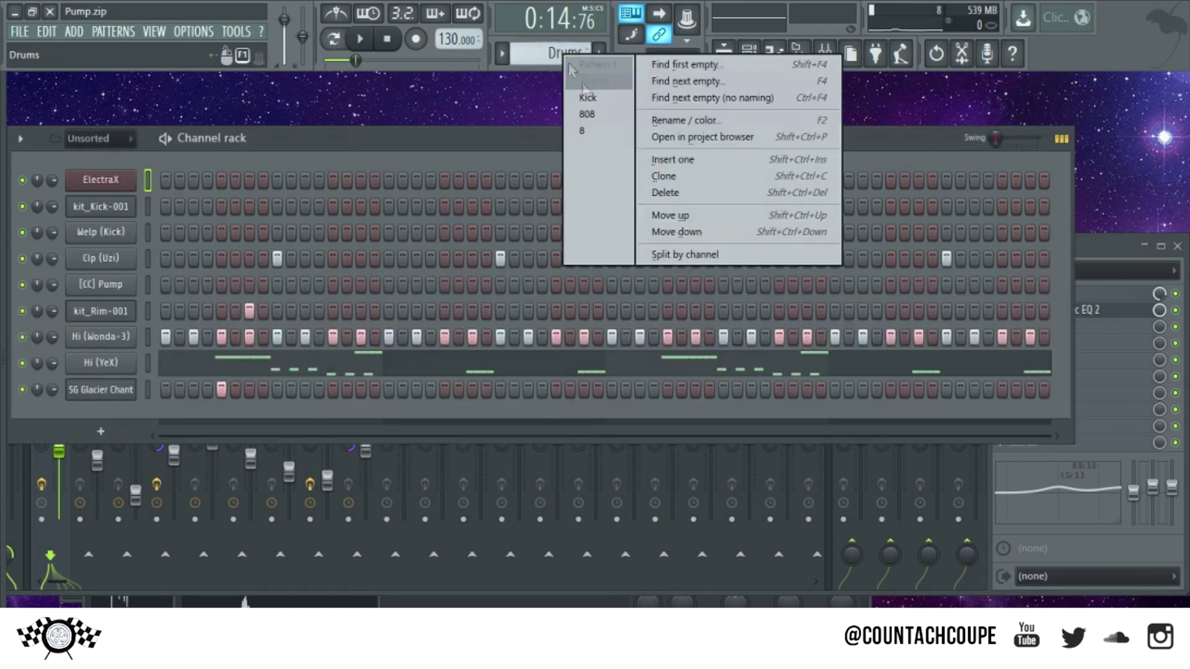
{"action": "left_click", "coordinate": [588, 114]}
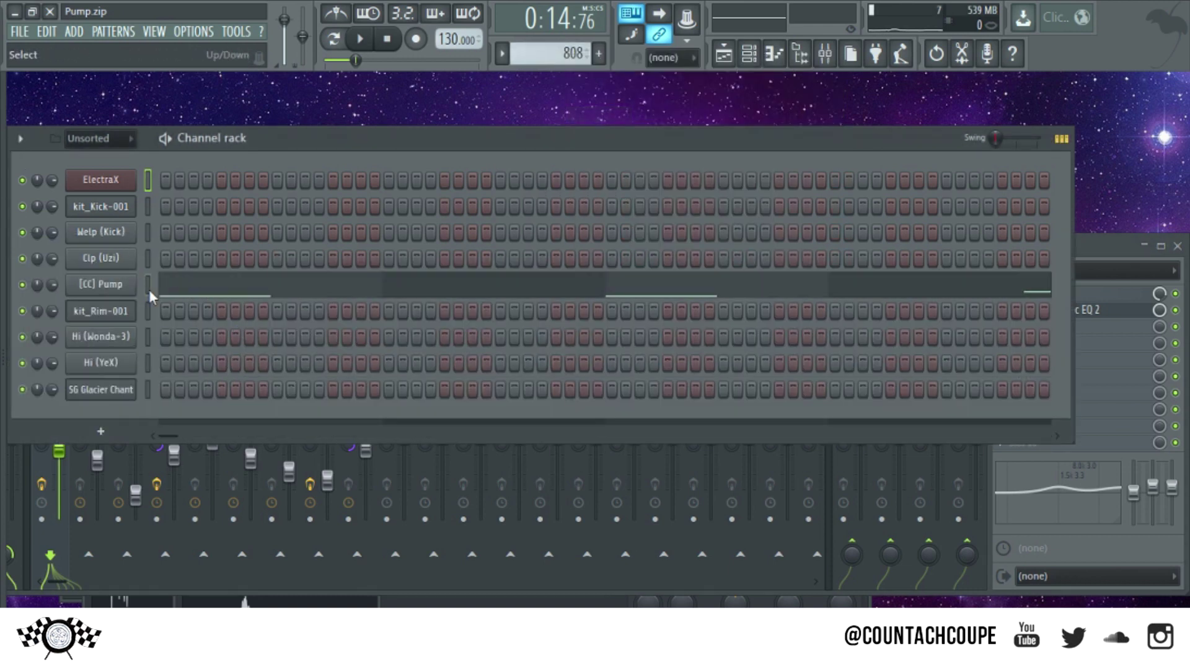
Audition the [CC] Pump 808 at C5, F5, G5 and E5 from the computer keyboard
{"action": "key", "text": "z"}
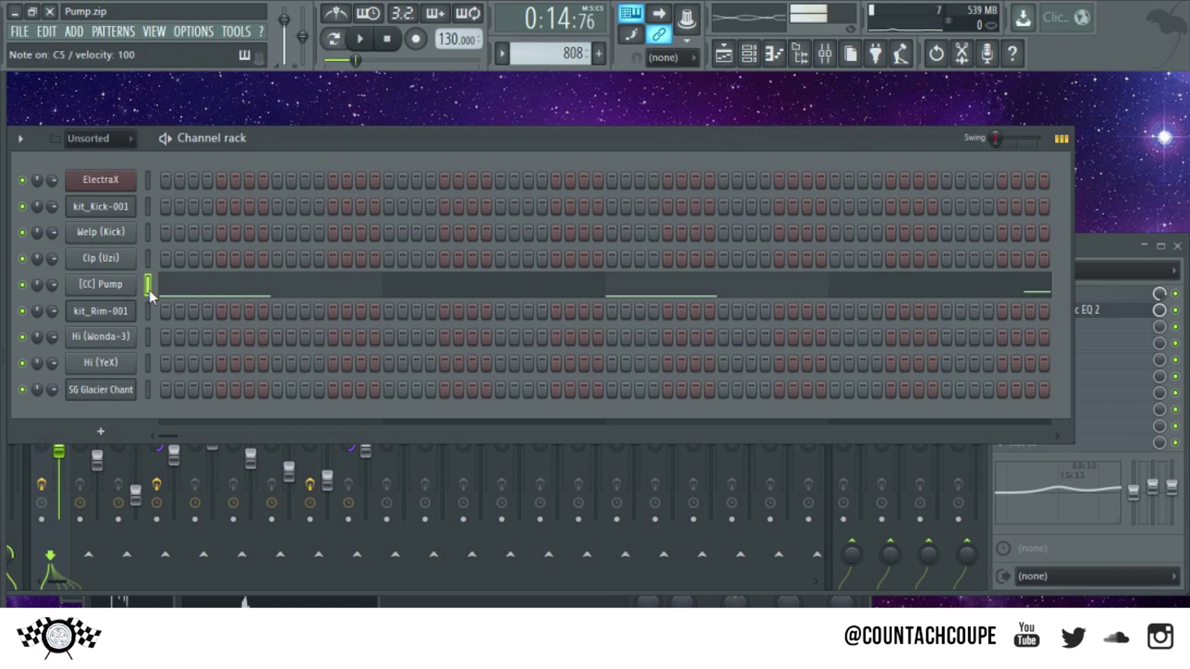
{"action": "key", "text": "v"}
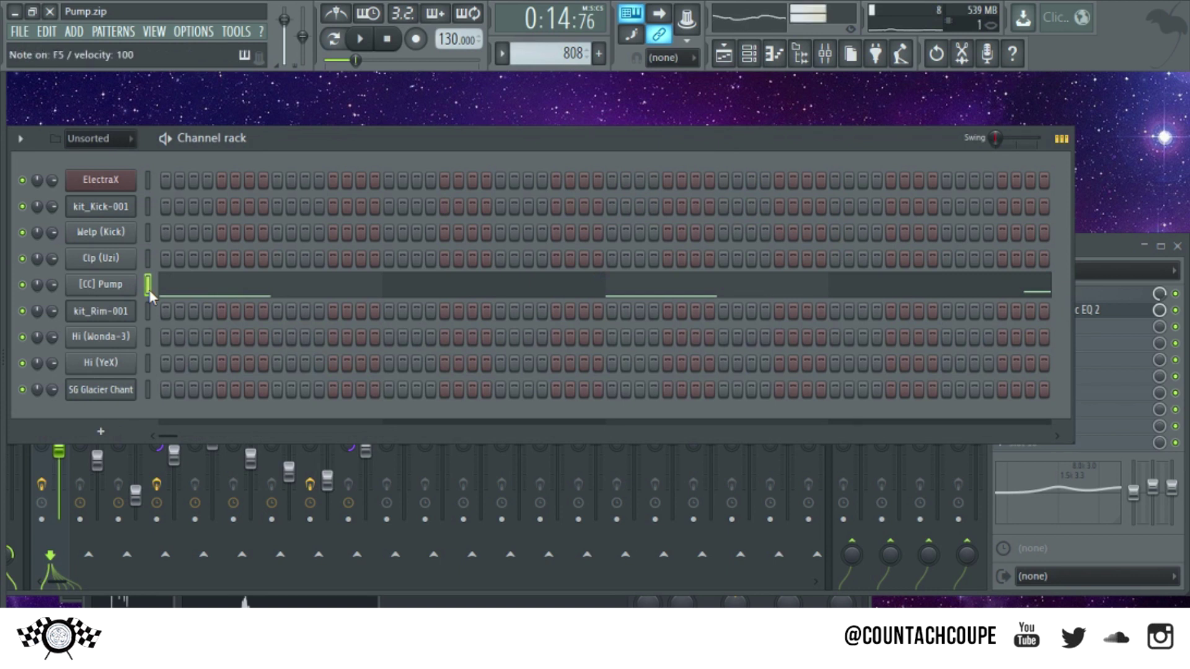
{"action": "key", "text": "b"}
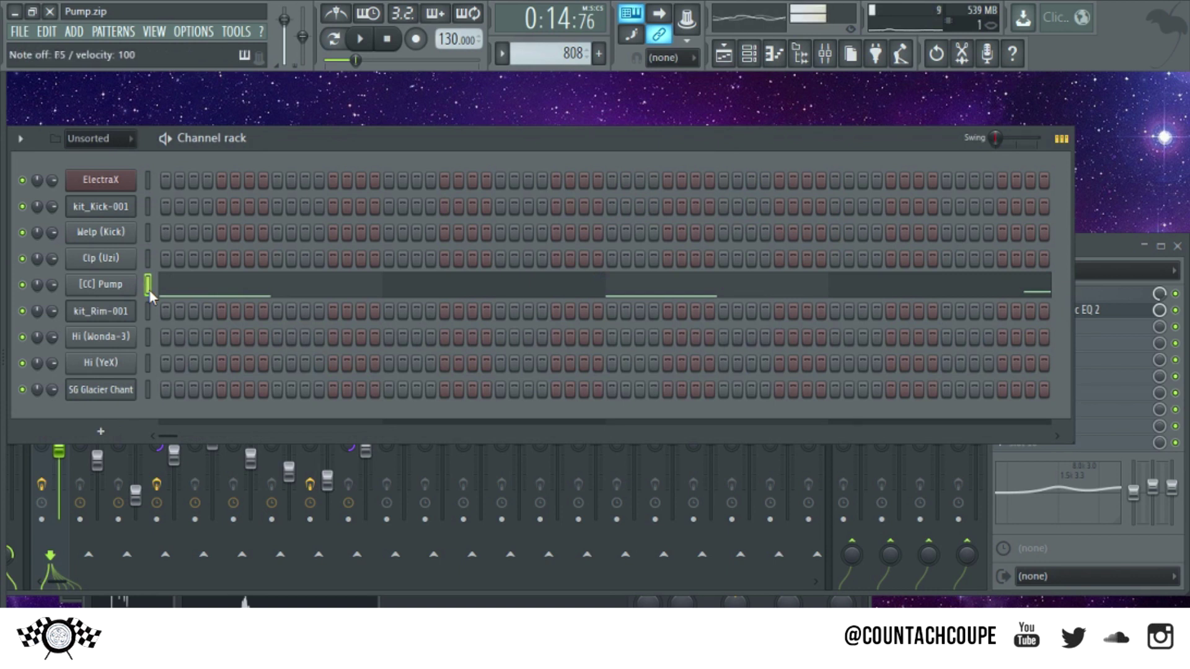
{"action": "key", "text": "c"}
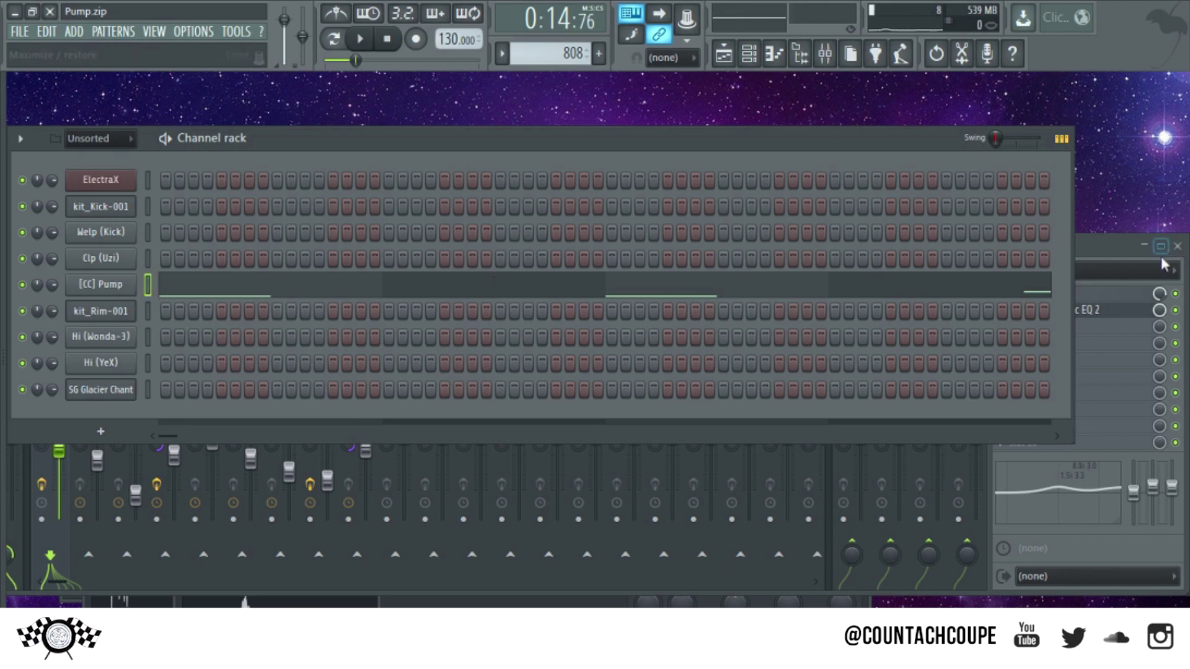
{"action": "left_click", "coordinate": [1081, 254]}
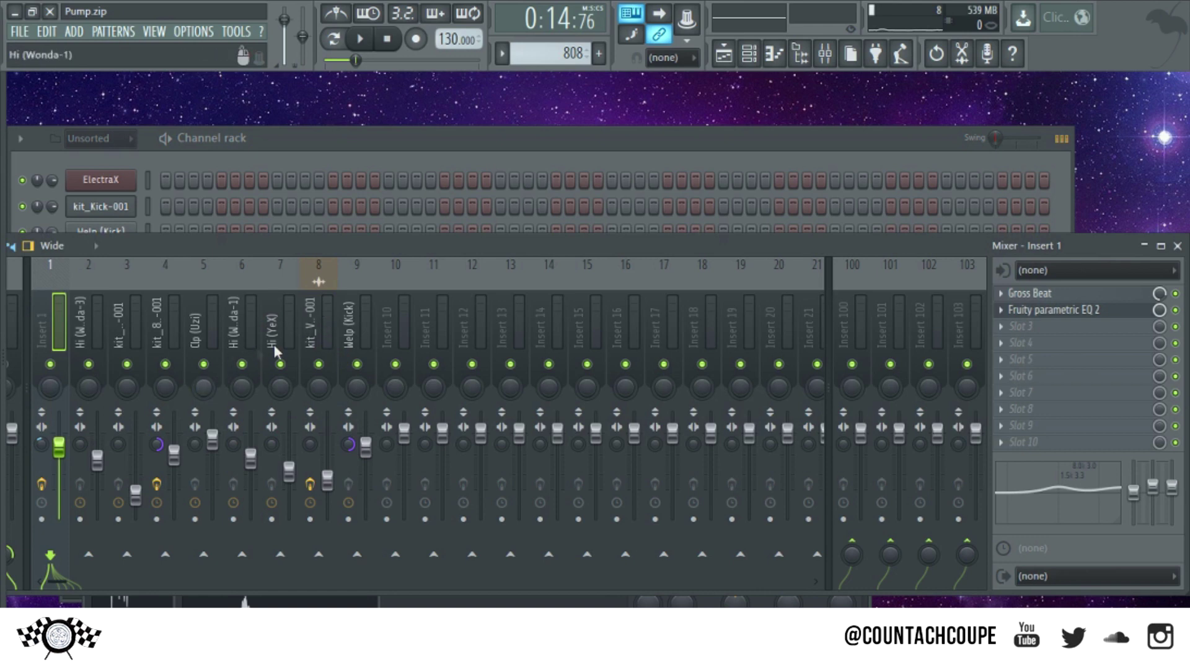
{"action": "left_click", "coordinate": [295, 149]}
Enable Normalize in the [CC] Pump channel's sample settings
{"action": "left_click", "coordinate": [126, 287]}
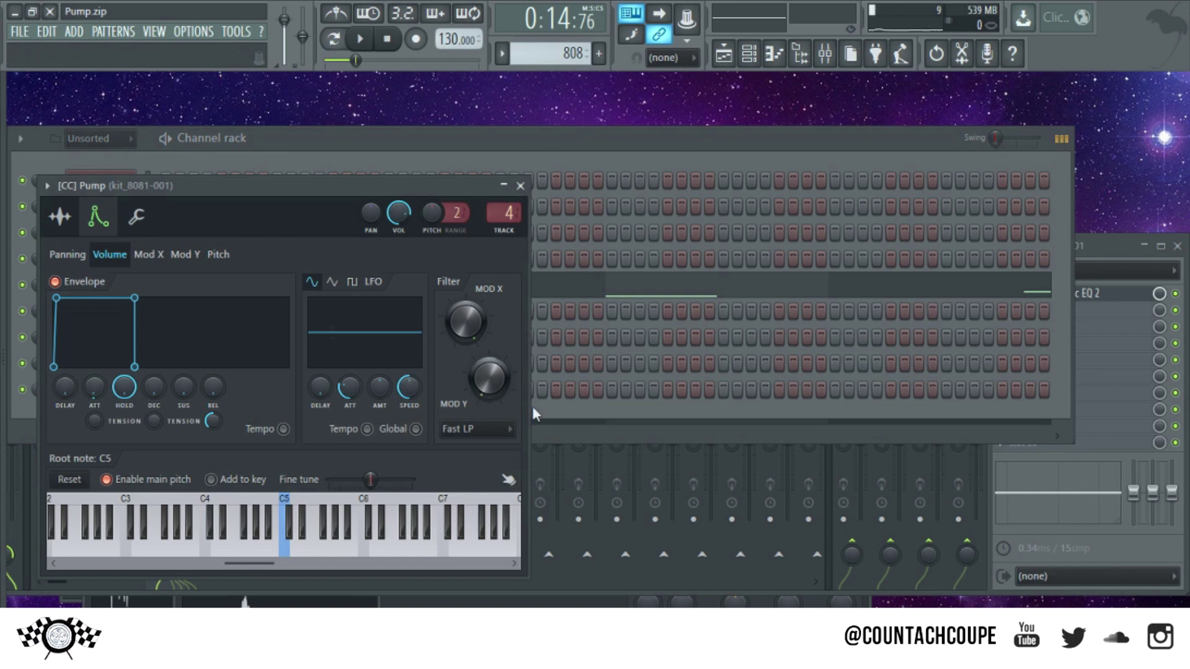
{"action": "left_click", "coordinate": [60, 216]}
{"action": "left_click", "coordinate": [331, 368]}
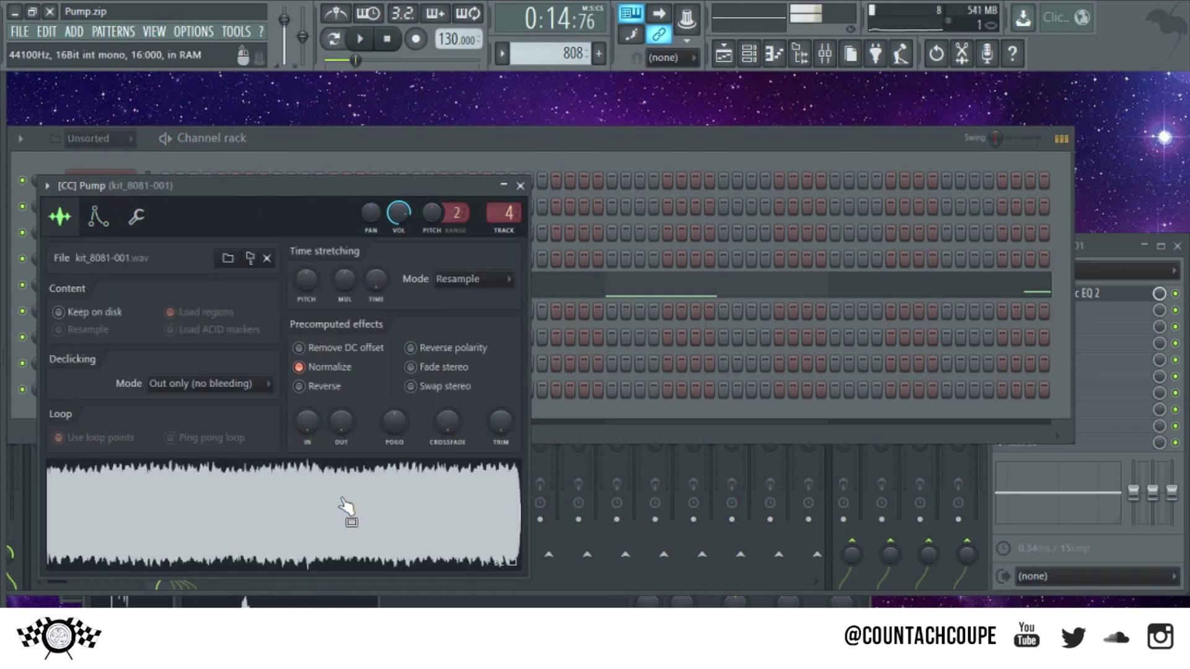
{"action": "left_click", "coordinate": [520, 186]}
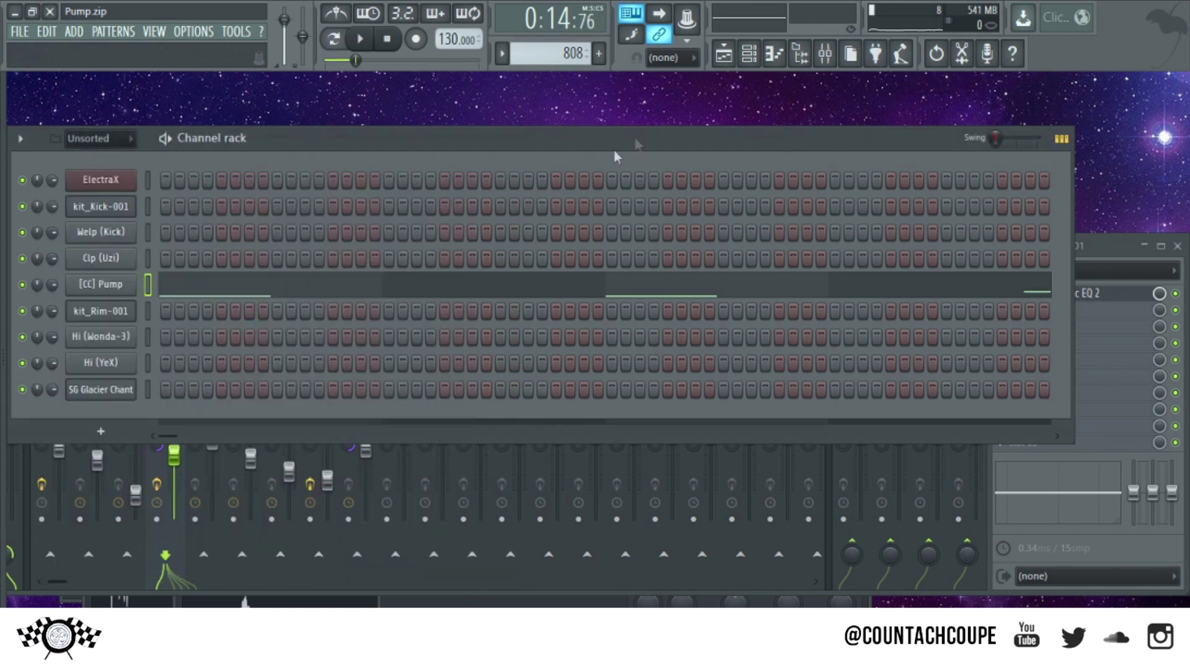
Play the 808 pattern looping in pattern mode
{"action": "left_click", "coordinate": [360, 39]}
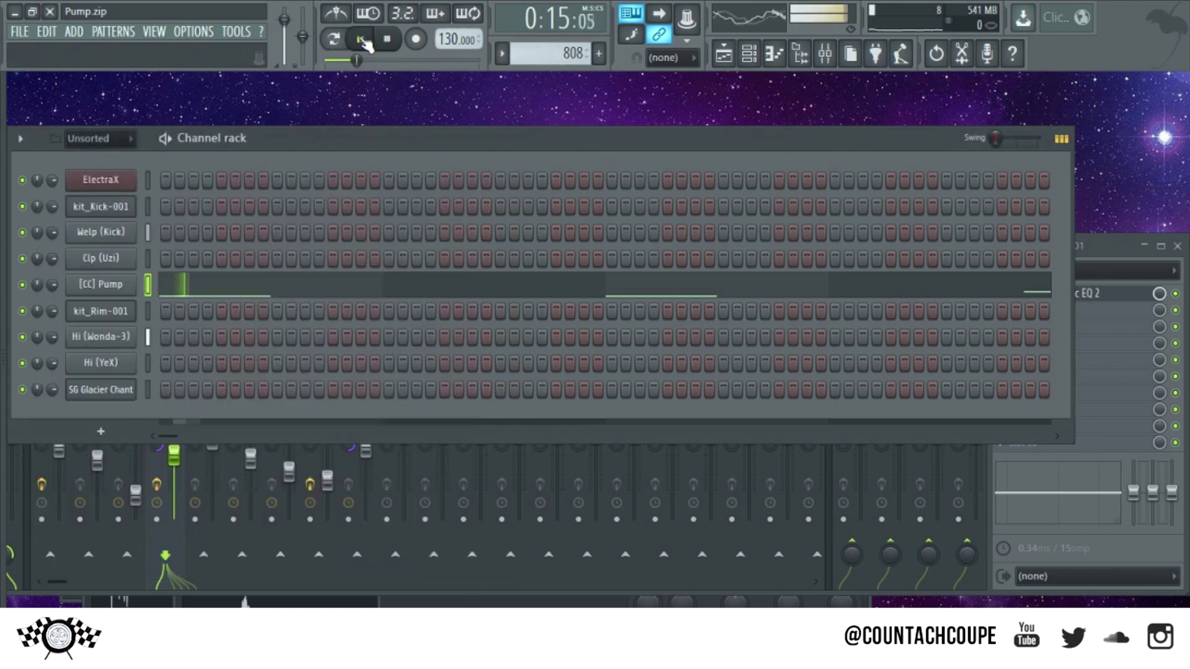
{"action": "left_click", "coordinate": [333, 39]}
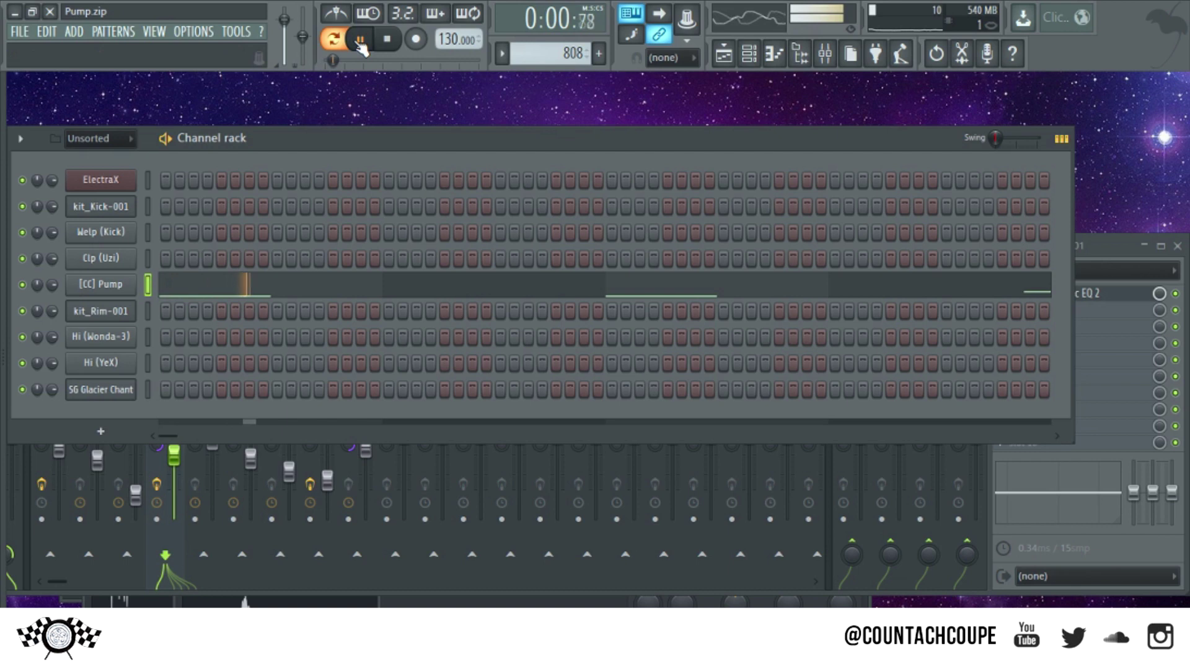
{"action": "left_click", "coordinate": [134, 285]}
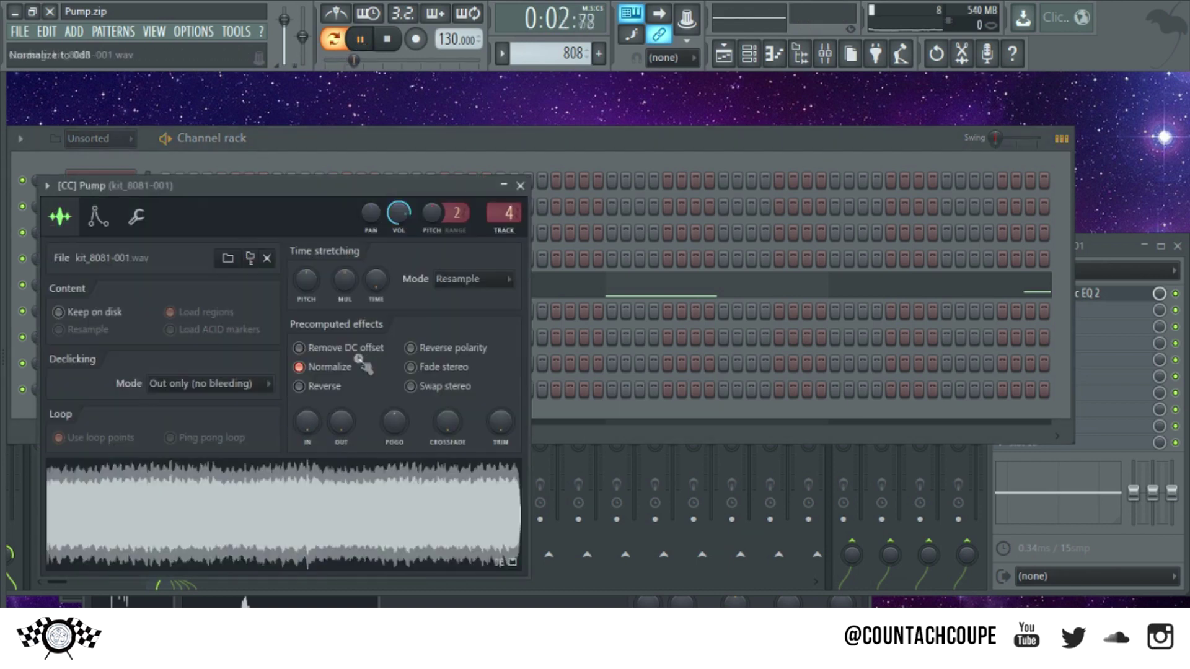
{"action": "left_click", "coordinate": [541, 132]}
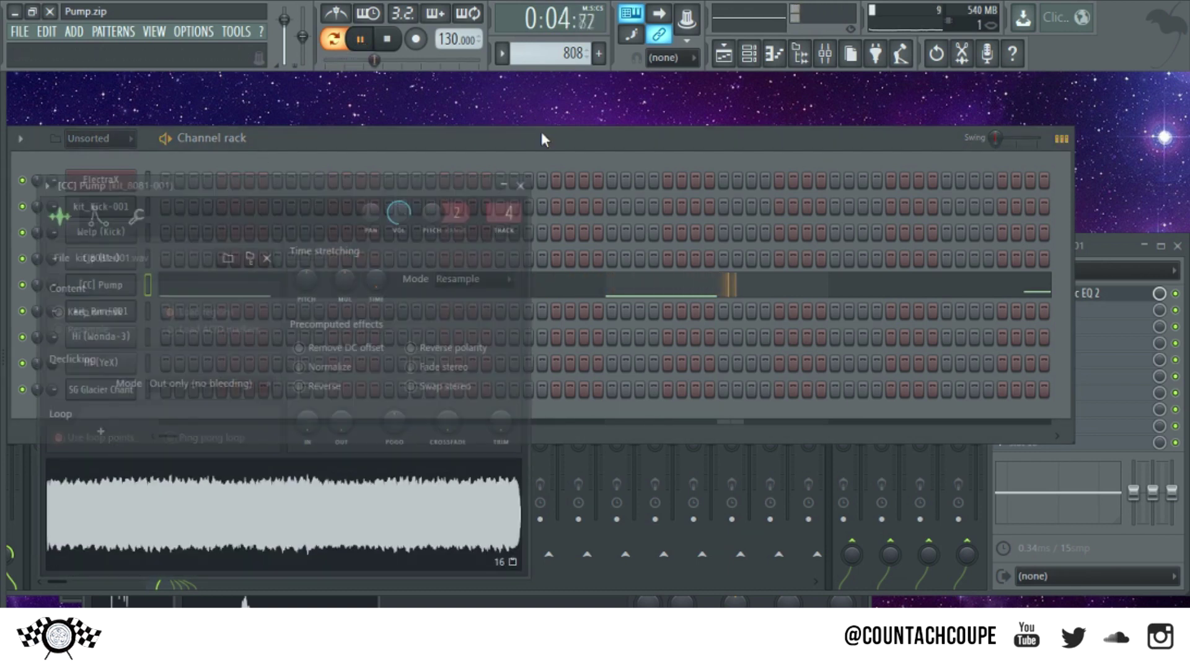
Review the [CC] Pump 808 notes in the piano roll
{"action": "right_click", "coordinate": [134, 279]}
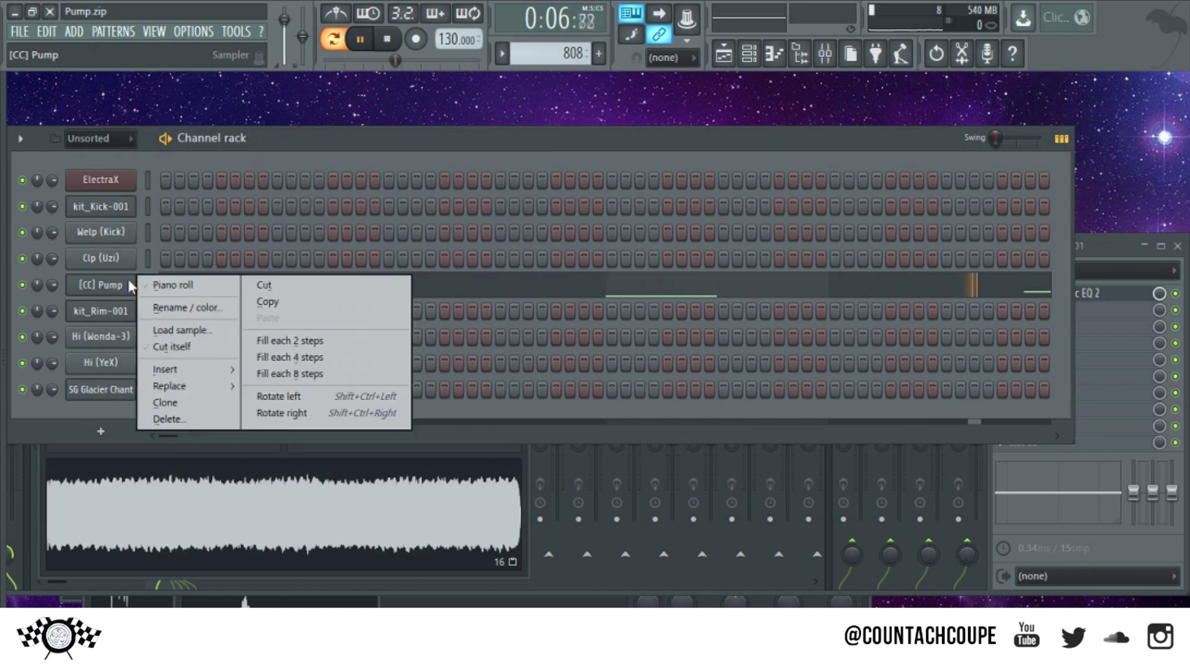
{"action": "left_click", "coordinate": [145, 287]}
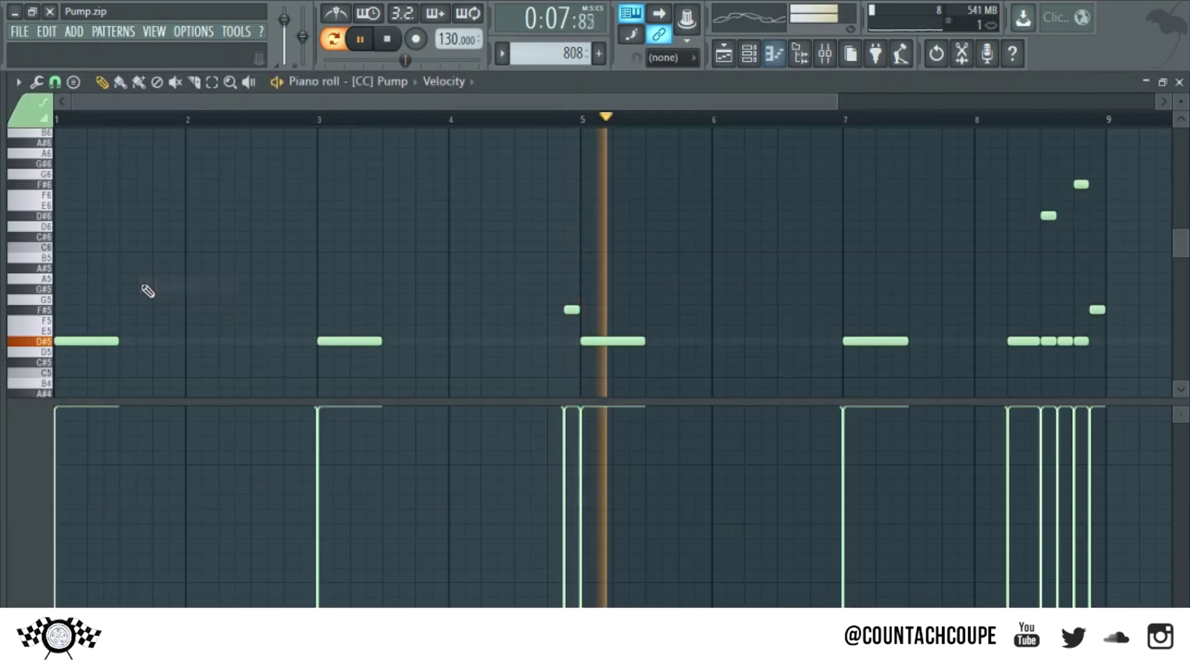
{"action": "left_click", "coordinate": [1180, 83]}
Stop playback and set the song position to bar 9 in the playlist
{"action": "key", "text": "space"}
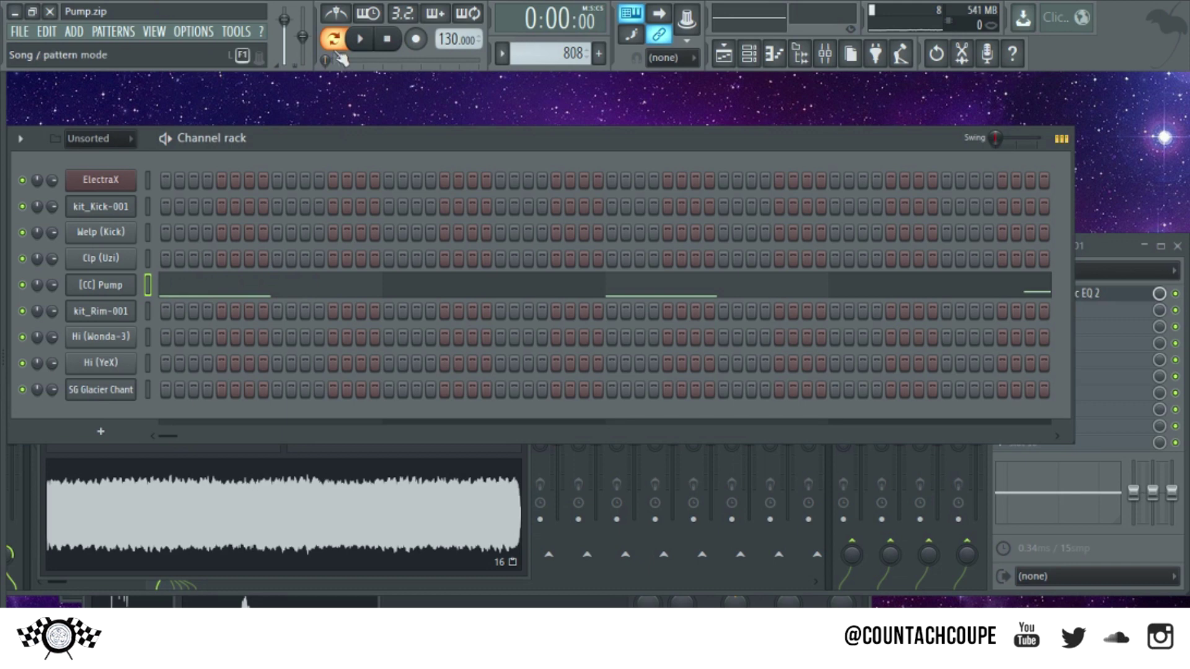
{"action": "key", "text": "F5"}
{"action": "left_click", "coordinate": [380, 118]}
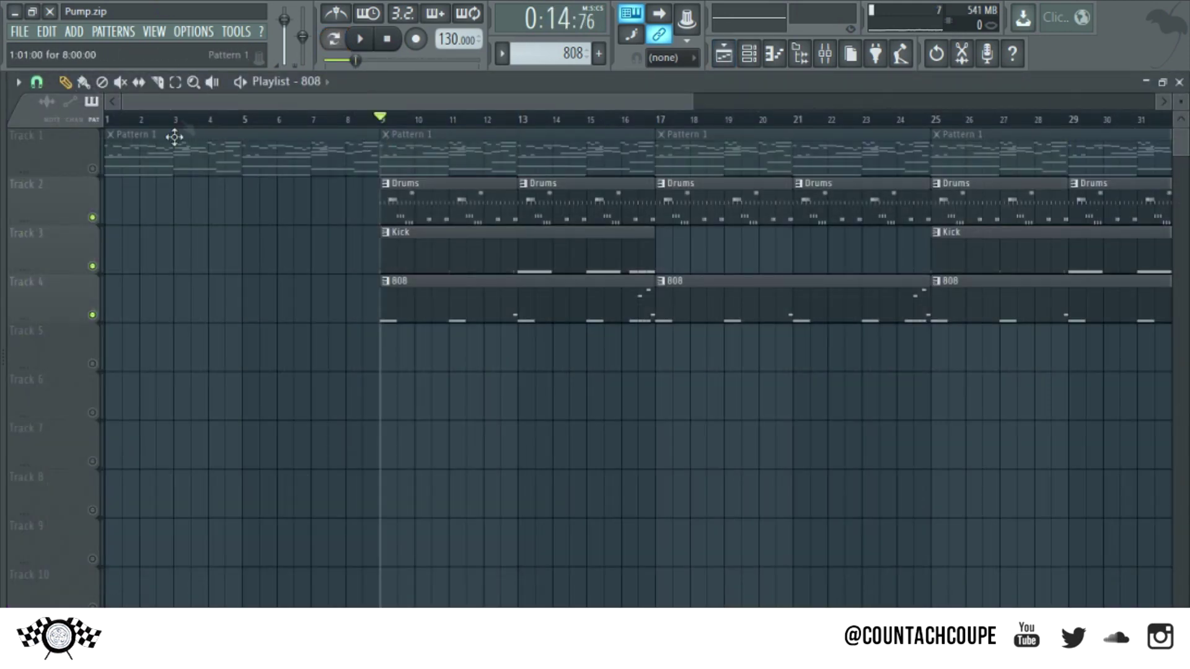
{"action": "key", "text": "F5"}
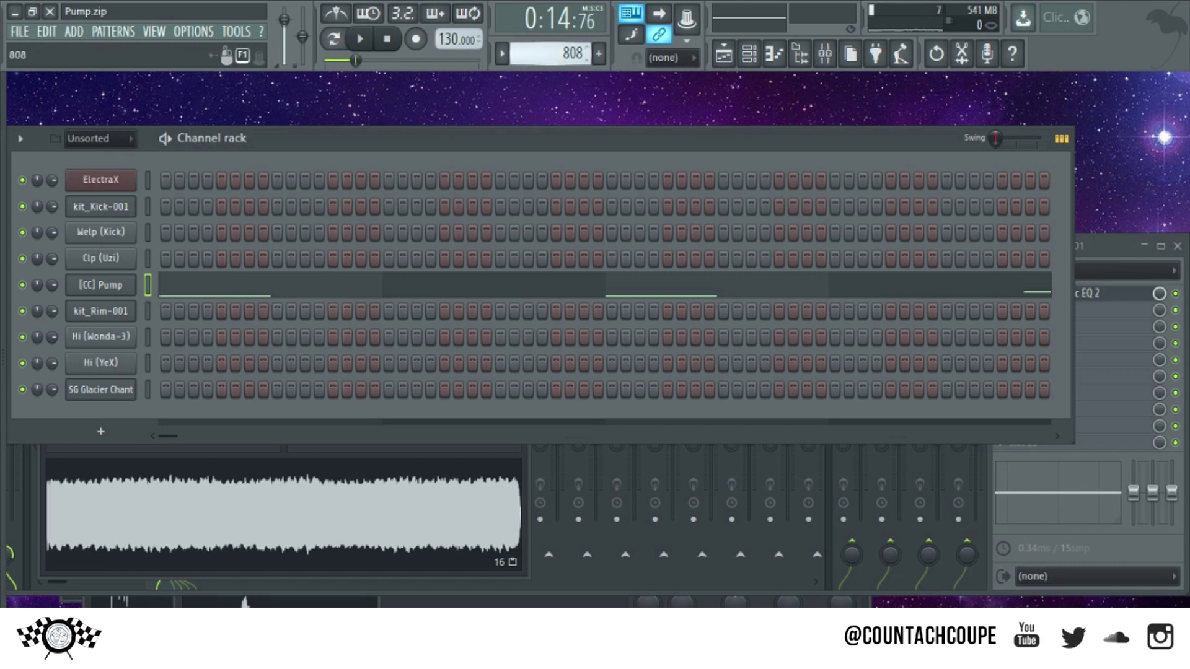
{"action": "left_click", "coordinate": [583, 53]}
Select the Drums pattern and preview the Clp (Uzi) clap and SG Glacier Chant samples
{"action": "left_click", "coordinate": [585, 76]}
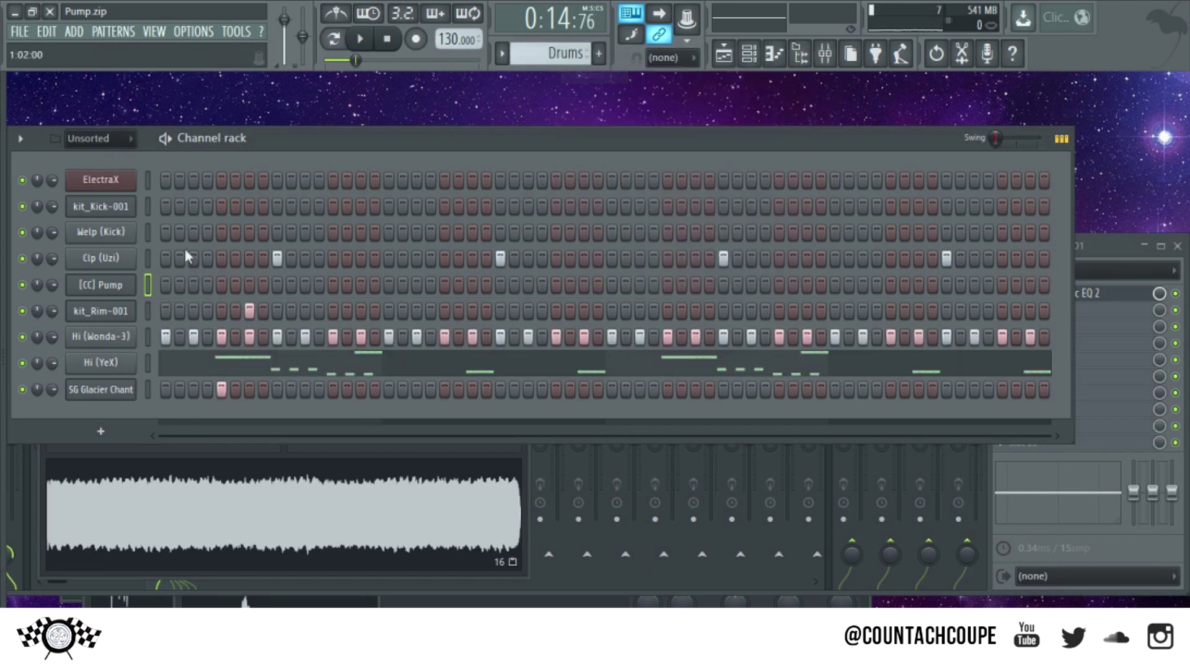
{"action": "left_click", "coordinate": [149, 259]}
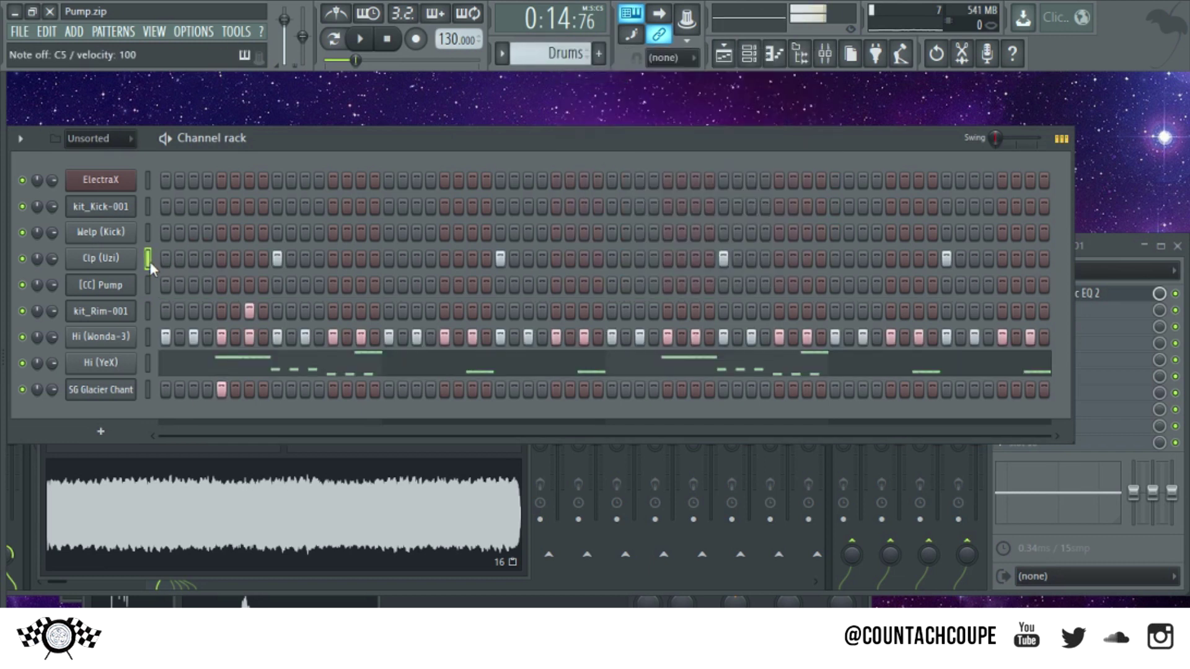
{"action": "left_click", "coordinate": [151, 384]}
{"action": "left_click", "coordinate": [151, 383]}
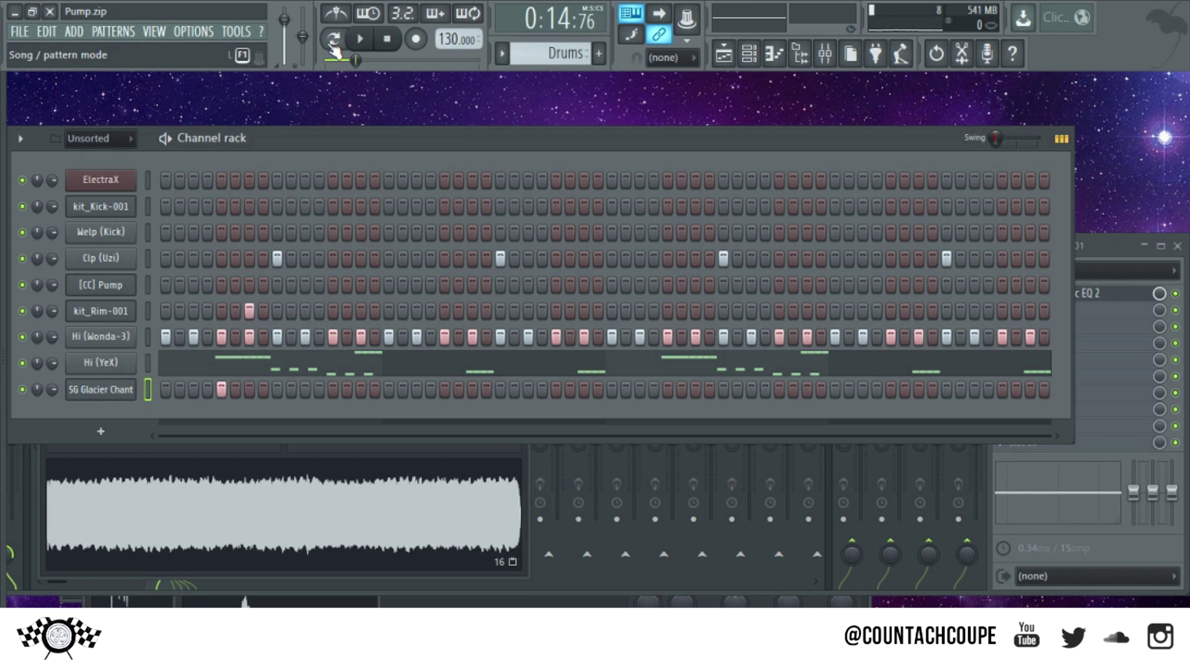
{"action": "key", "text": "F5"}
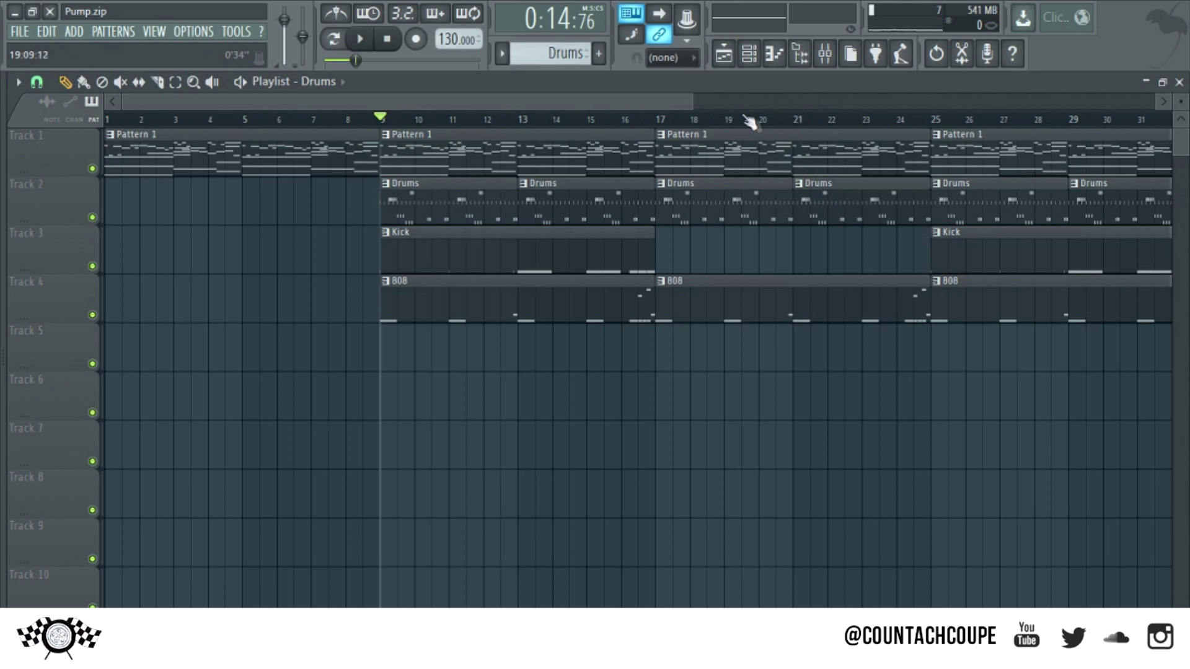
Zoom the playlist to the full arrangement and rewind the song position to 0:00
{"action": "left_click_drag", "start_coordinate": [689, 99], "coordinate": [736, 96]}
{"action": "left_click", "coordinate": [387, 39]}
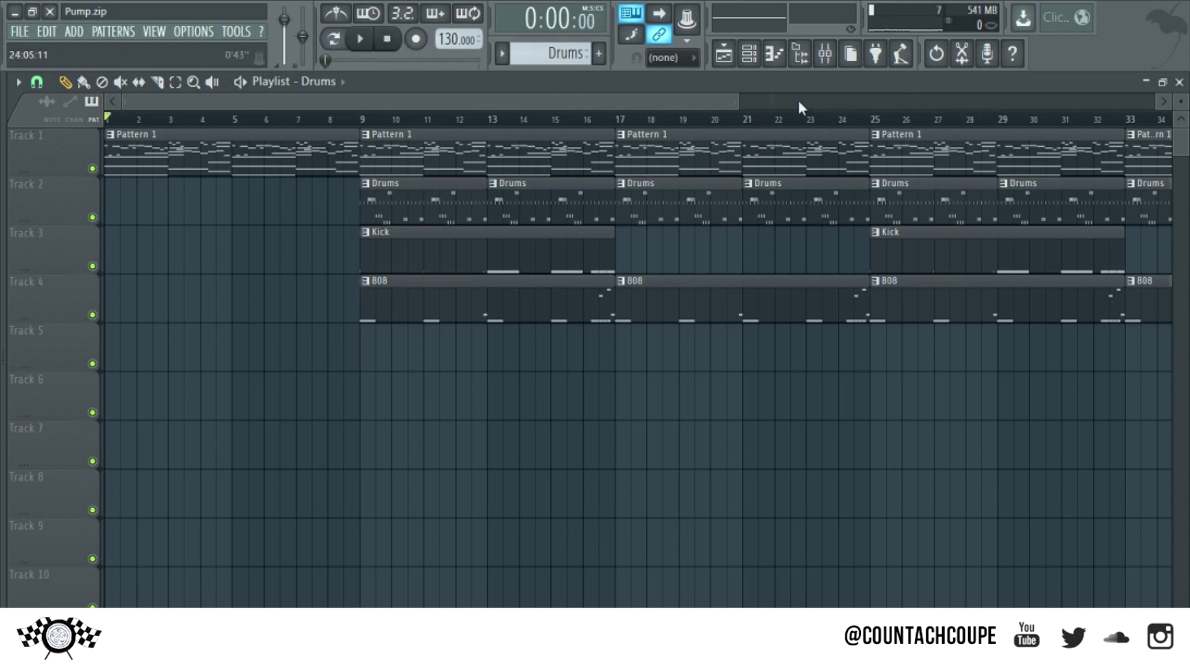
{"action": "left_click_drag", "start_coordinate": [731, 97], "coordinate": [674, 108]}
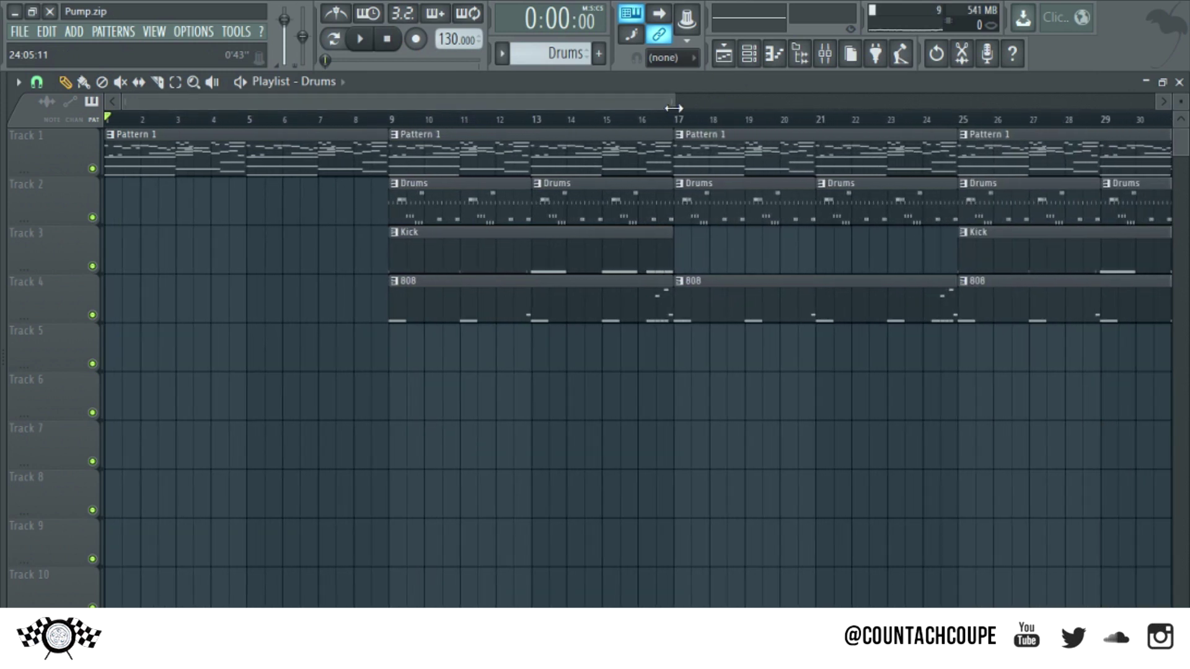